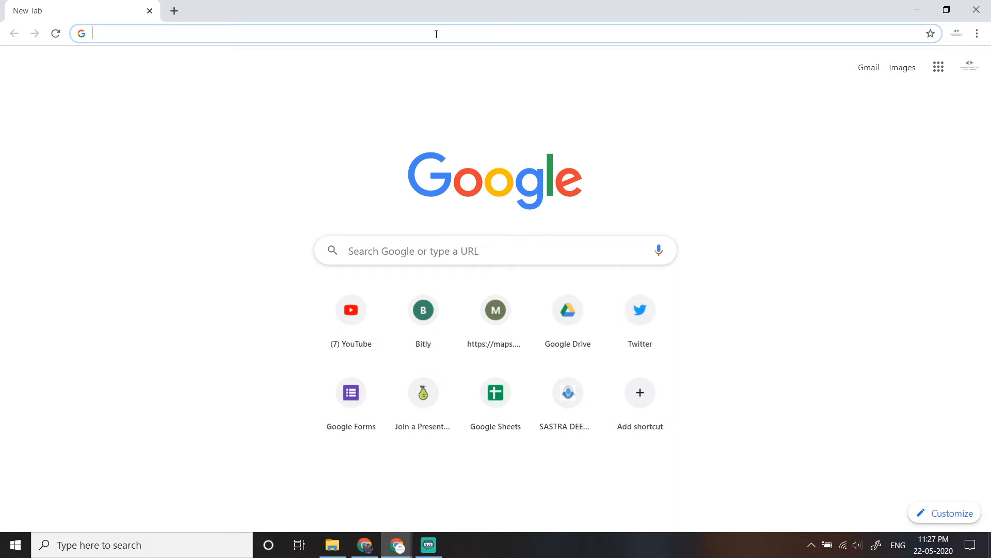
- Open the Google Cloud console at console.cloud.google.com
{"action": "type", "text": "console"}
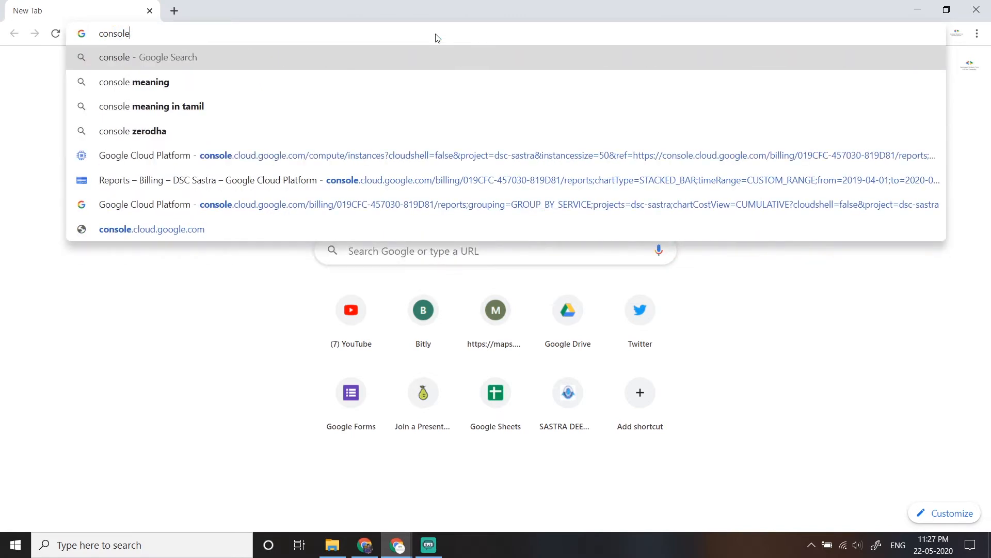
{"action": "key", "text": "Up"}
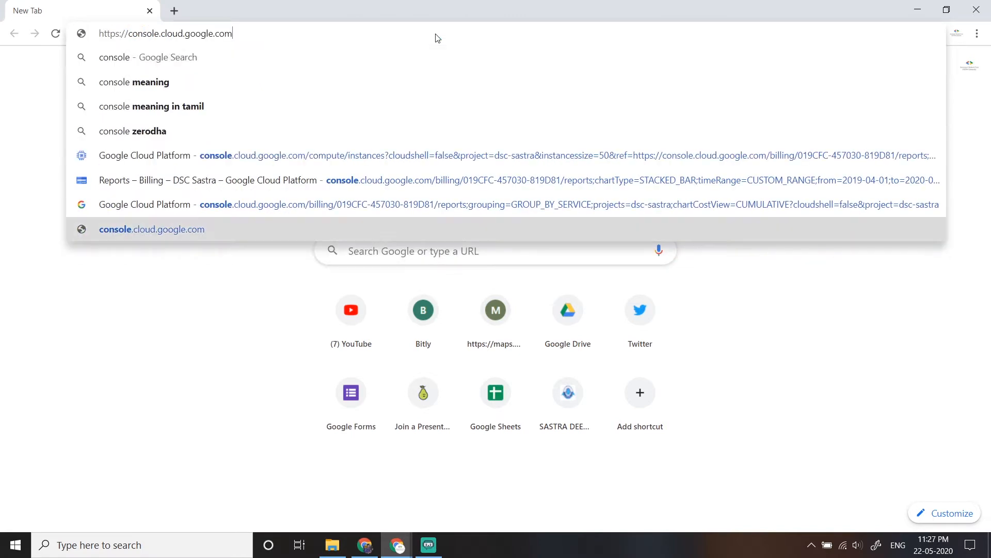
{"action": "key", "text": "Return"}
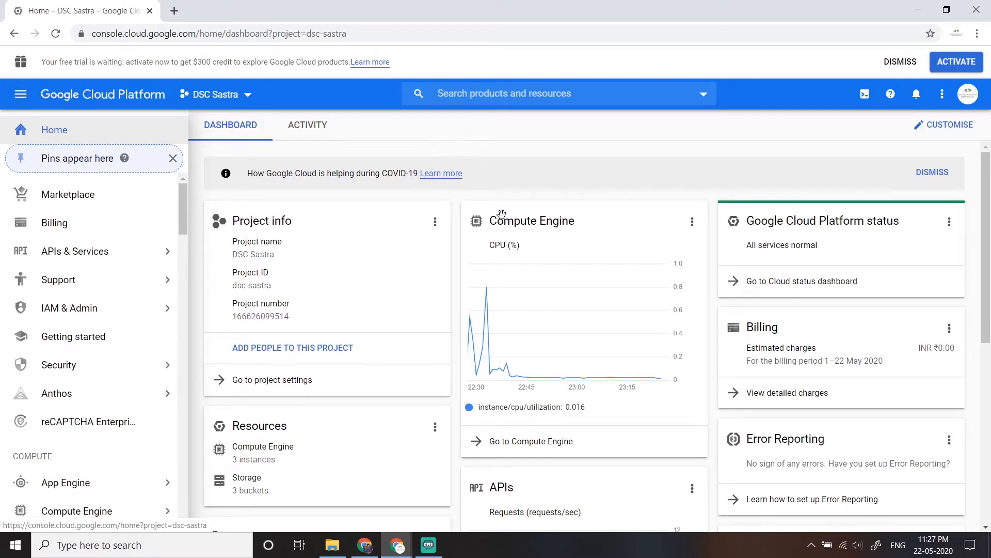
- Look over the project dashboard, the list of cloud services and the free trial offer
{"action": "scroll", "coordinate": [516, 258], "scroll_direction": "down", "scroll_amount": 6}
{"action": "scroll", "coordinate": [86, 254], "scroll_direction": "down", "scroll_amount": 9}
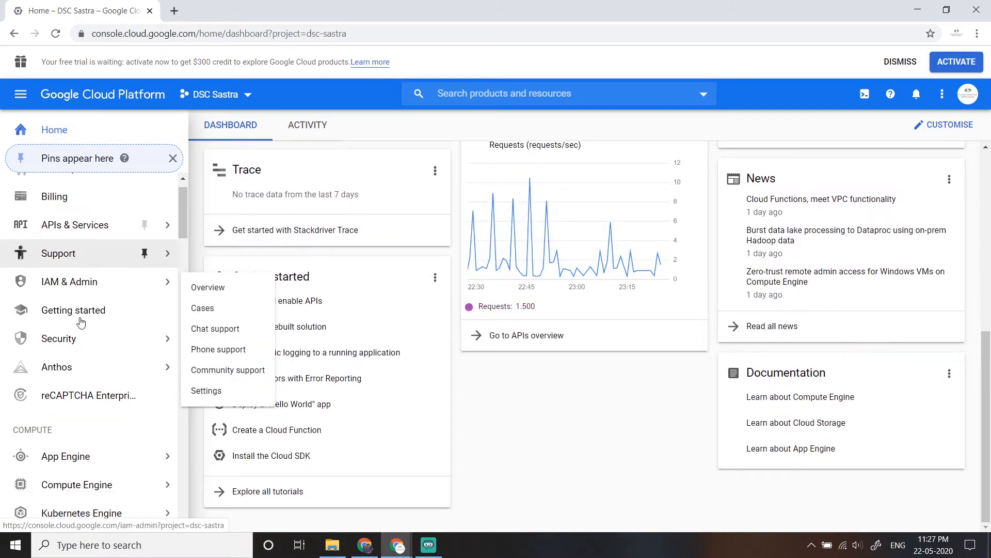
{"action": "scroll", "coordinate": [85, 254], "scroll_direction": "down", "scroll_amount": 20}
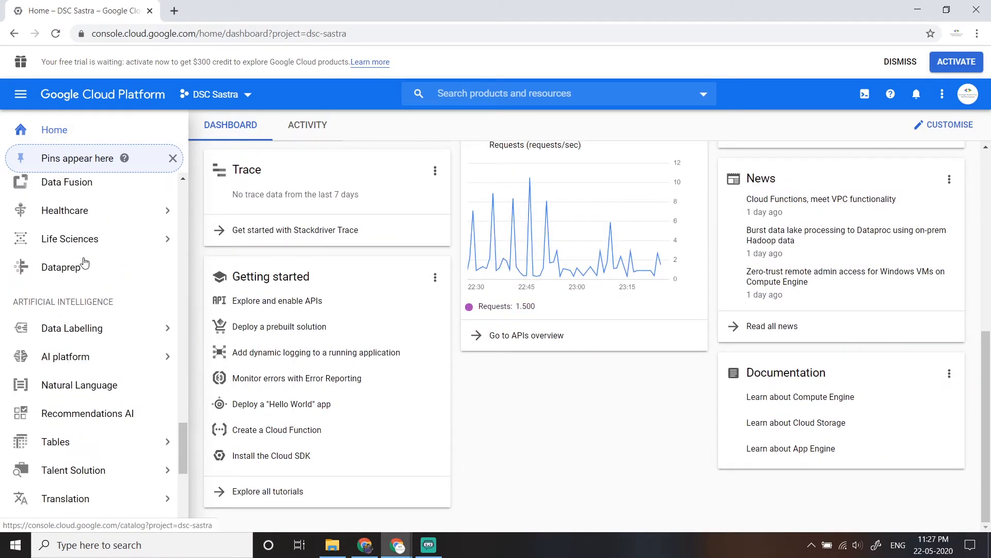
{"action": "scroll", "coordinate": [92, 302], "scroll_direction": "up", "scroll_amount": 20}
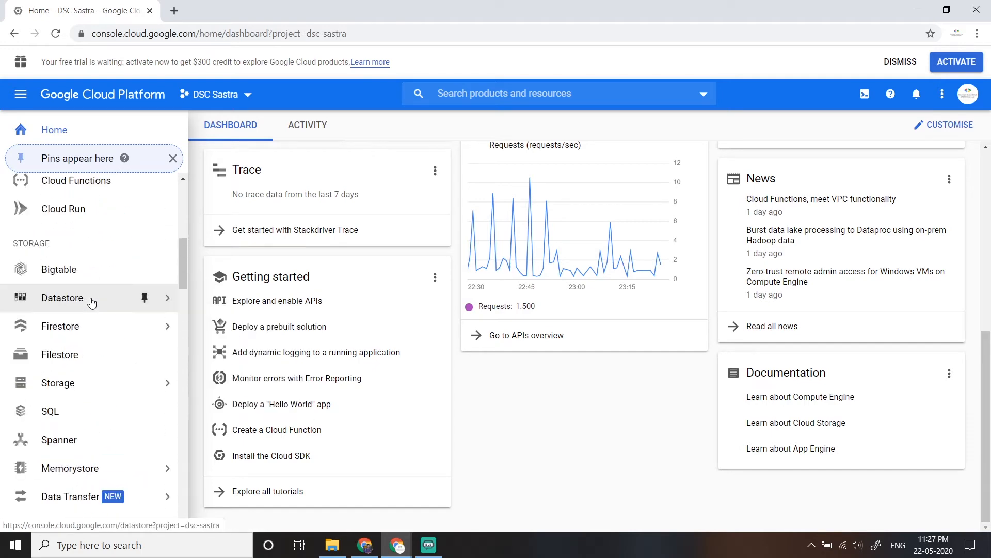
{"action": "mouse_move", "coordinate": [93, 281]}
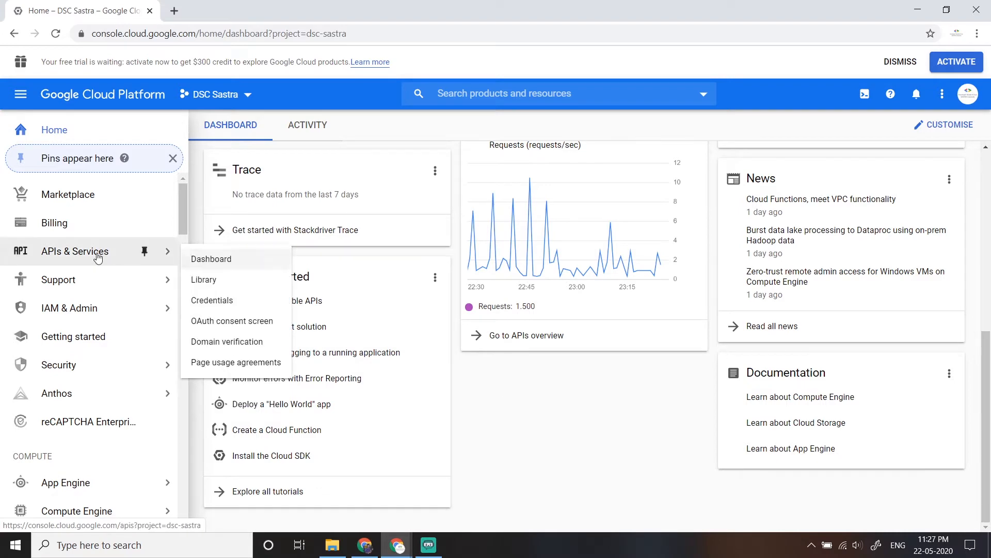
{"action": "mouse_move", "coordinate": [89, 383]}
{"action": "scroll", "coordinate": [91, 382], "scroll_direction": "down", "scroll_amount": 3}
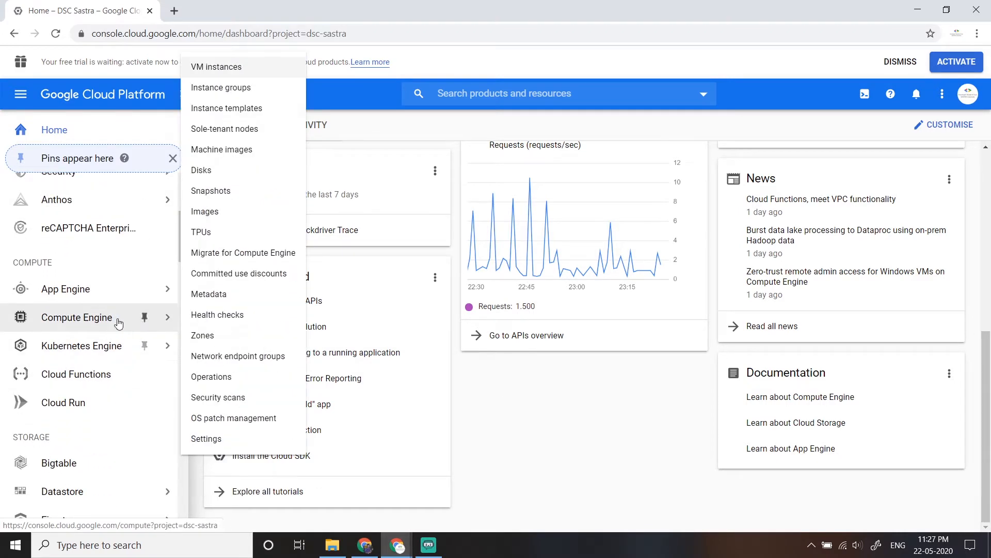
{"action": "mouse_move", "coordinate": [116, 295]}
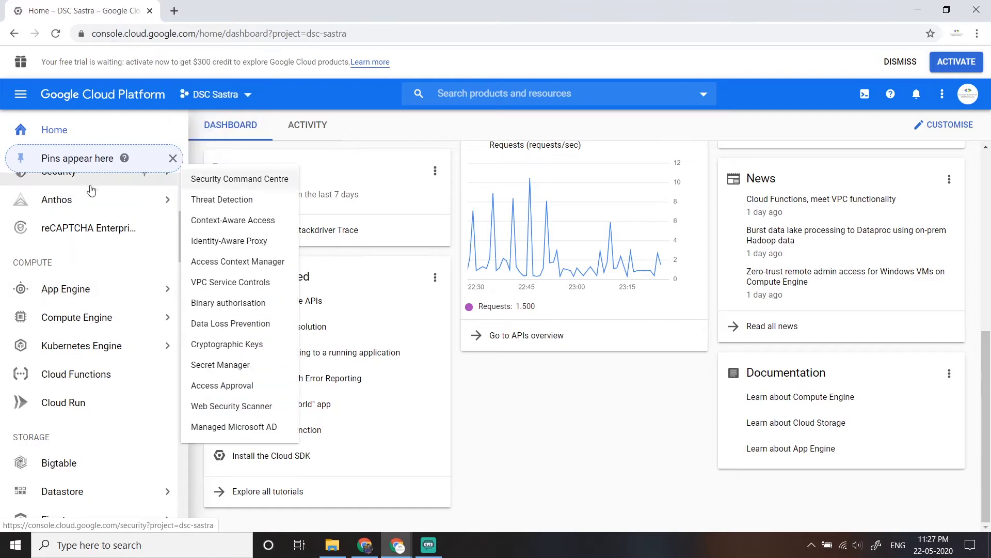
{"action": "scroll", "coordinate": [90, 251], "scroll_direction": "up", "scroll_amount": 3}
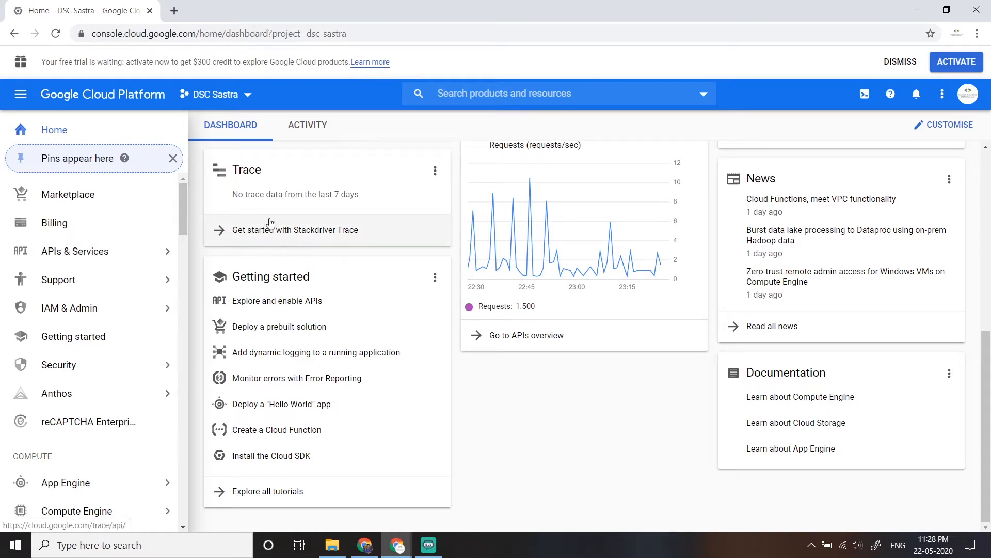
{"action": "left_click_drag", "start_coordinate": [41, 62], "coordinate": [350, 70]}
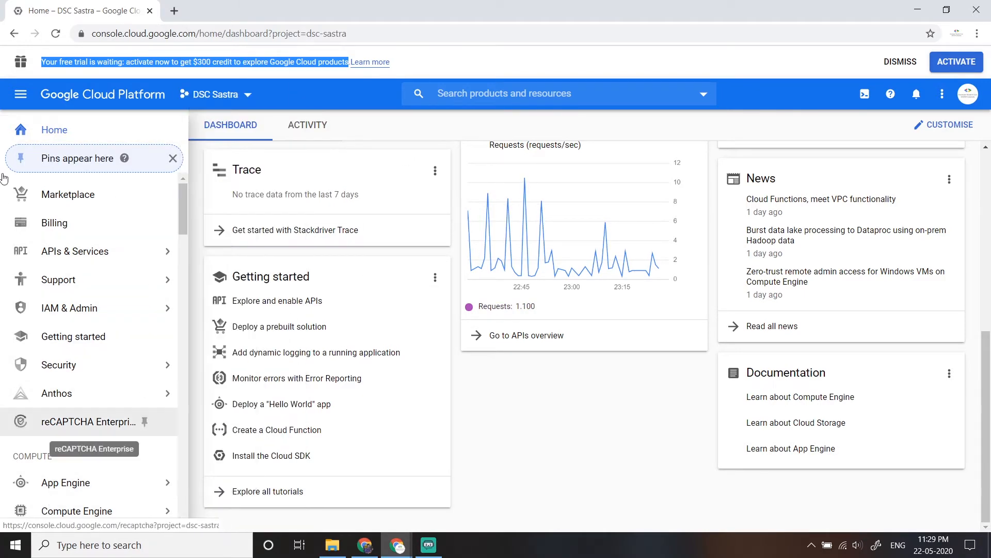
- Open the VM instances page of Compute Engine
{"action": "left_click", "coordinate": [16, 92]}
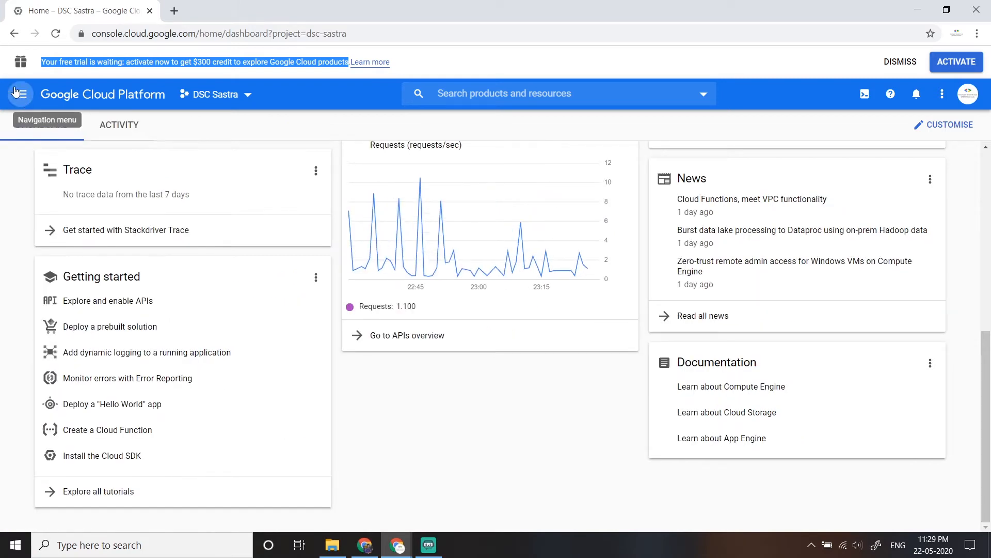
{"action": "left_click", "coordinate": [16, 92]}
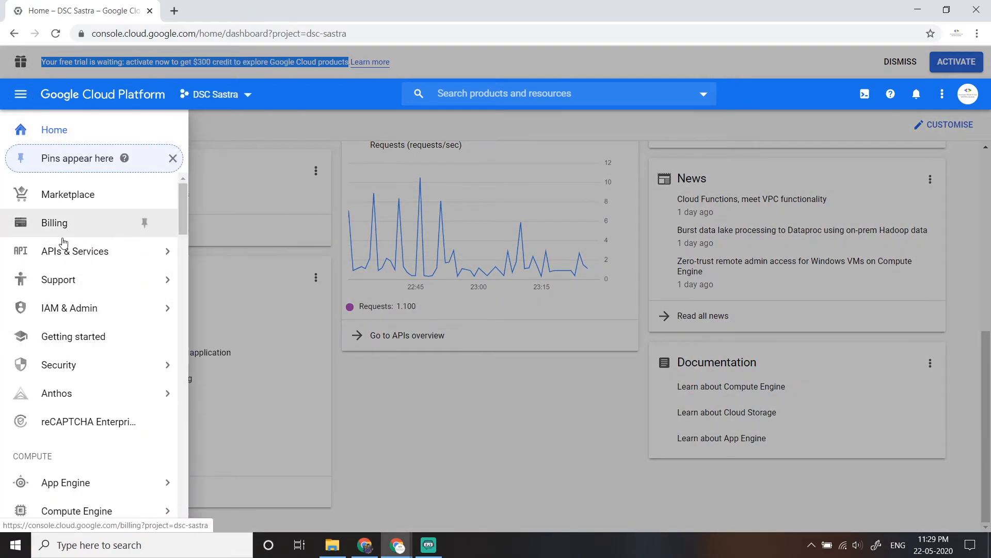
{"action": "left_click", "coordinate": [14, 459]}
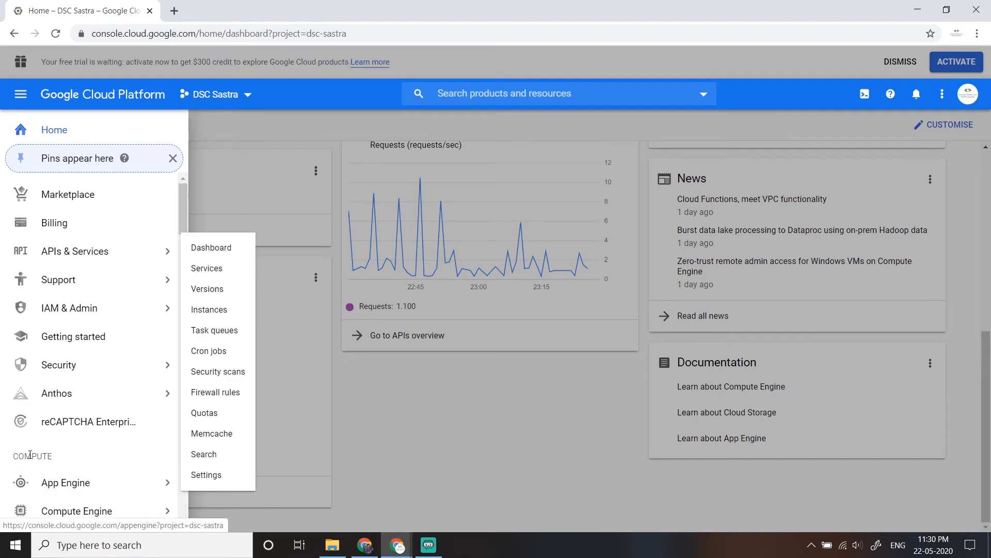
{"action": "scroll", "coordinate": [29, 454], "scroll_direction": "down", "scroll_amount": 3}
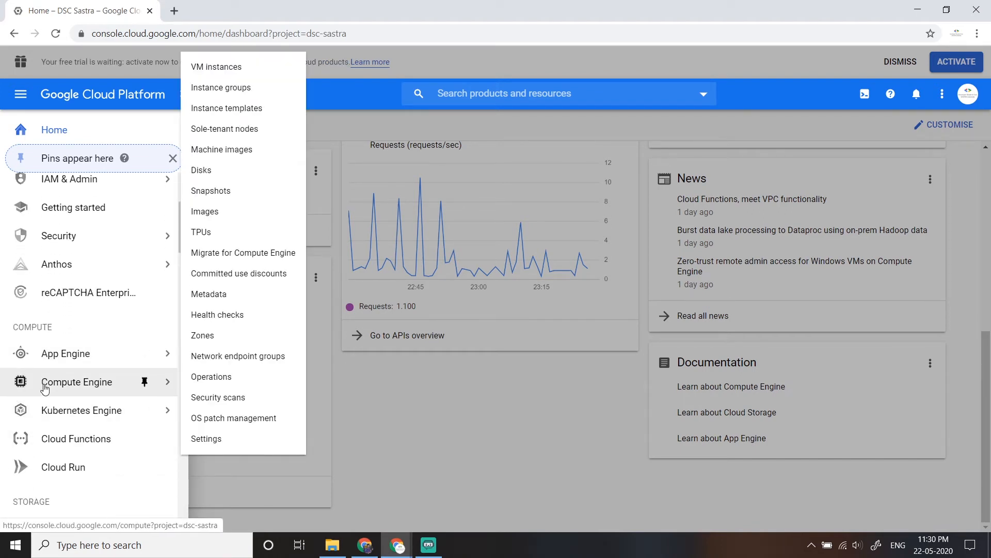
{"action": "left_click", "coordinate": [48, 389]}
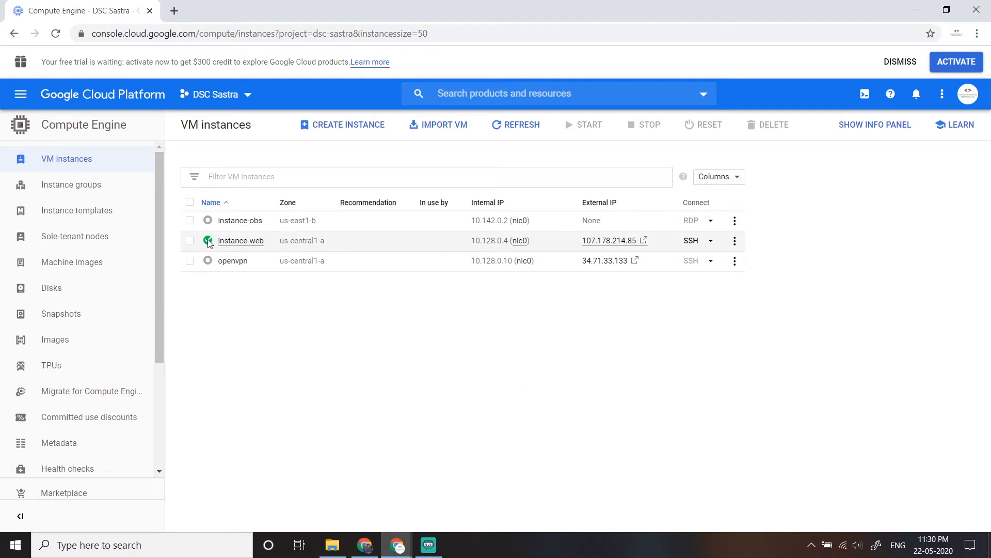
- Check the status of the existing VM instances, and start a new VM instance named instance-pc-lamp
{"action": "mouse_move", "coordinate": [206, 242]}
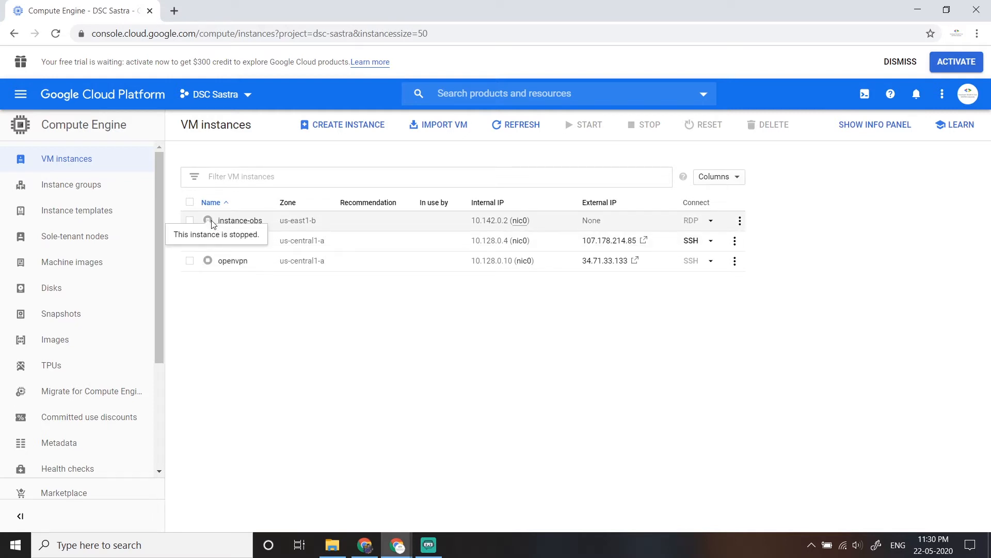
{"action": "mouse_move", "coordinate": [210, 263]}
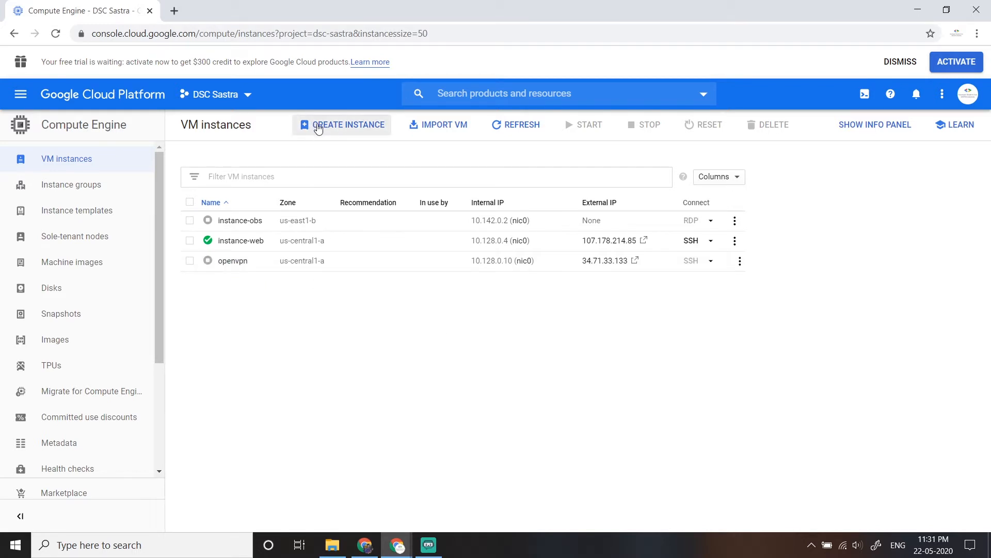
{"action": "left_click", "coordinate": [319, 126]}
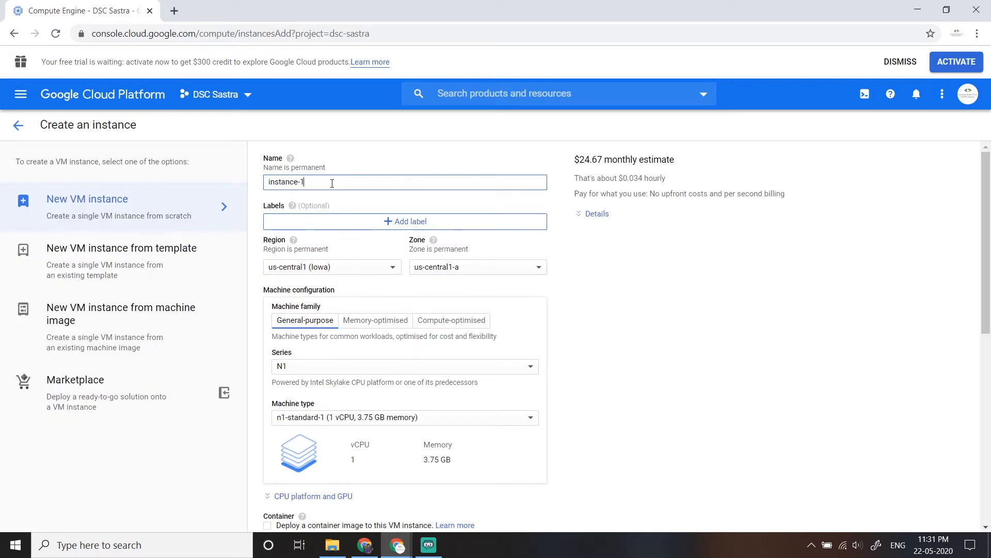
{"action": "key", "text": "BackSpace"}
{"action": "type", "text": "pc-lamp"}
- Set the new instance's machine type to the shared-core f1-micro (1 vCPU, 614 MB memory)
{"action": "scroll", "coordinate": [500, 328], "scroll_direction": "down", "scroll_amount": 2}
{"action": "left_click", "coordinate": [297, 291]}
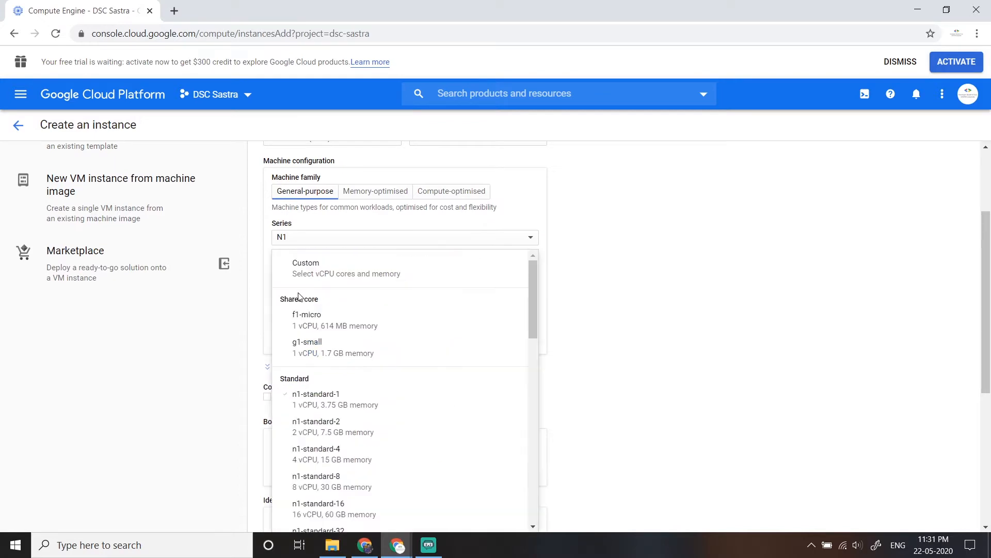
{"action": "left_click", "coordinate": [338, 319]}
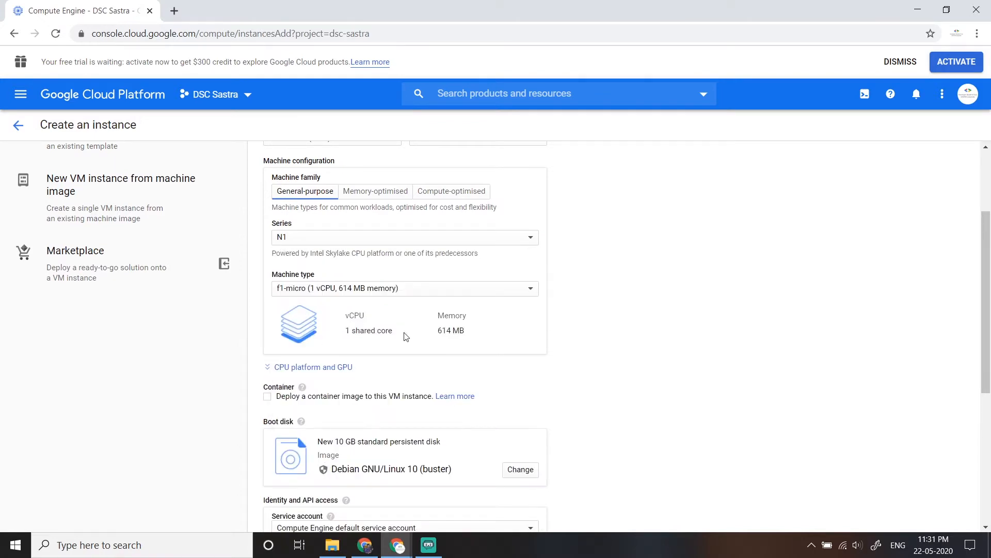
- Review the instance's boot disk, access and firewall settings, and view the available machine types
{"action": "scroll", "coordinate": [536, 341], "scroll_direction": "down", "scroll_amount": 2}
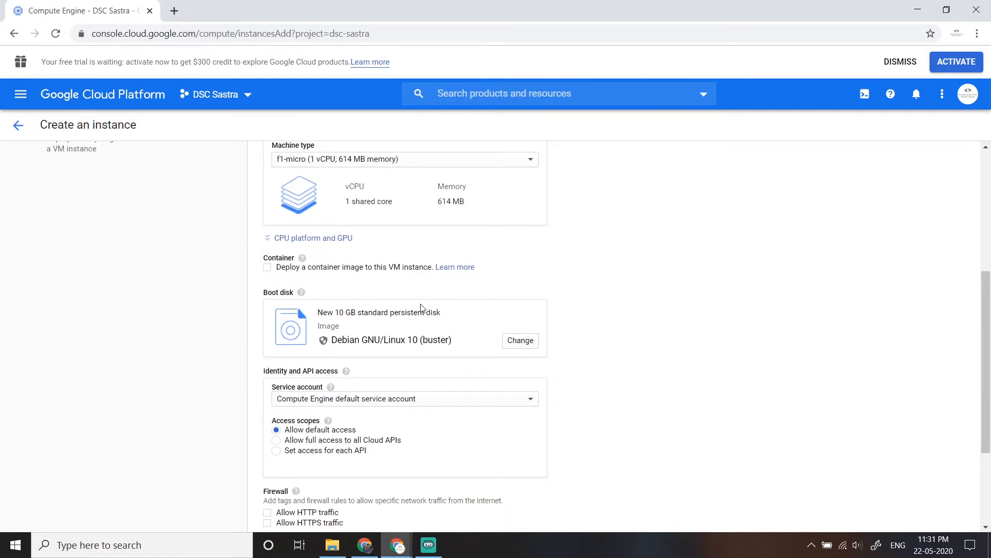
{"action": "scroll", "coordinate": [422, 308], "scroll_direction": "down", "scroll_amount": 1}
{"action": "scroll", "coordinate": [415, 314], "scroll_direction": "up", "scroll_amount": 3}
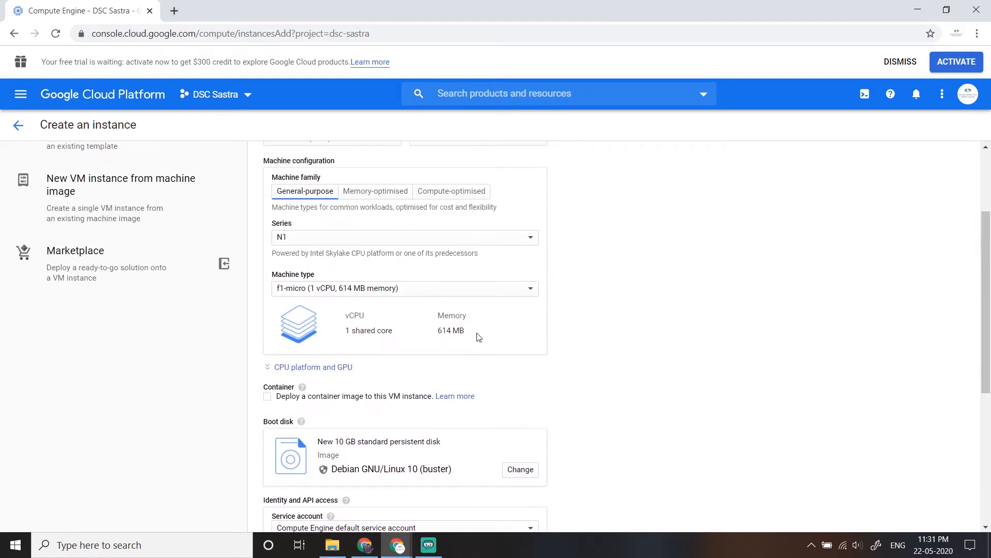
{"action": "scroll", "coordinate": [476, 337], "scroll_direction": "up", "scroll_amount": 1}
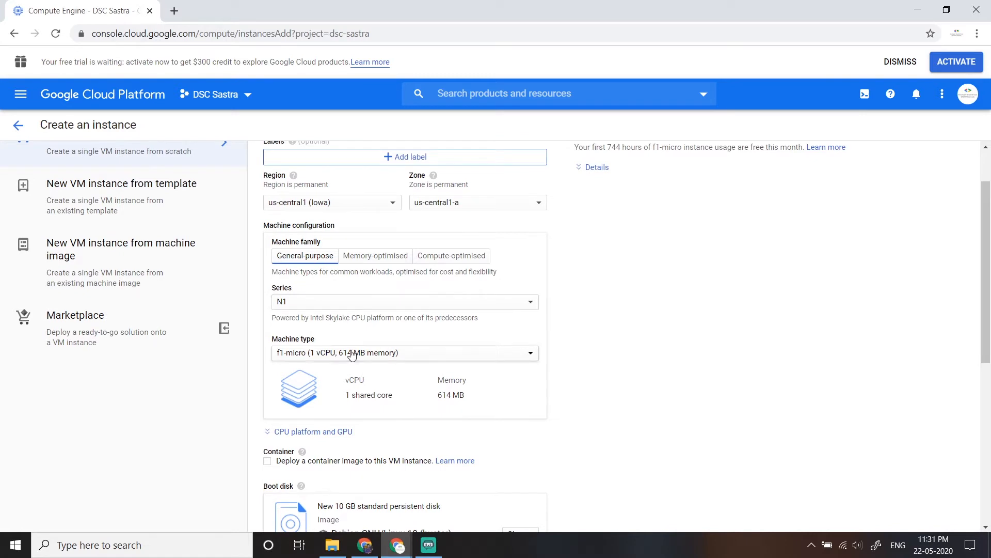
{"action": "left_click", "coordinate": [379, 353]}
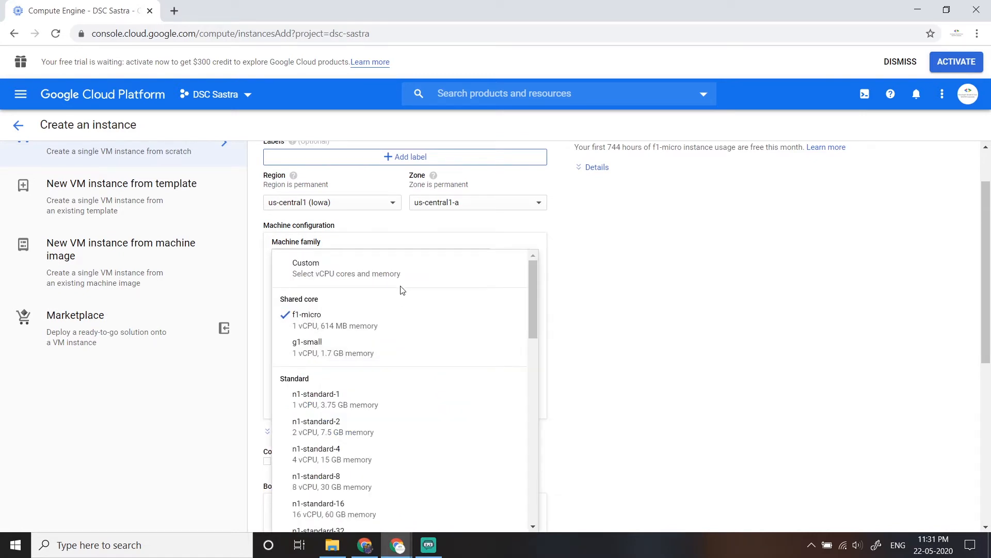
{"action": "left_click", "coordinate": [652, 355]}
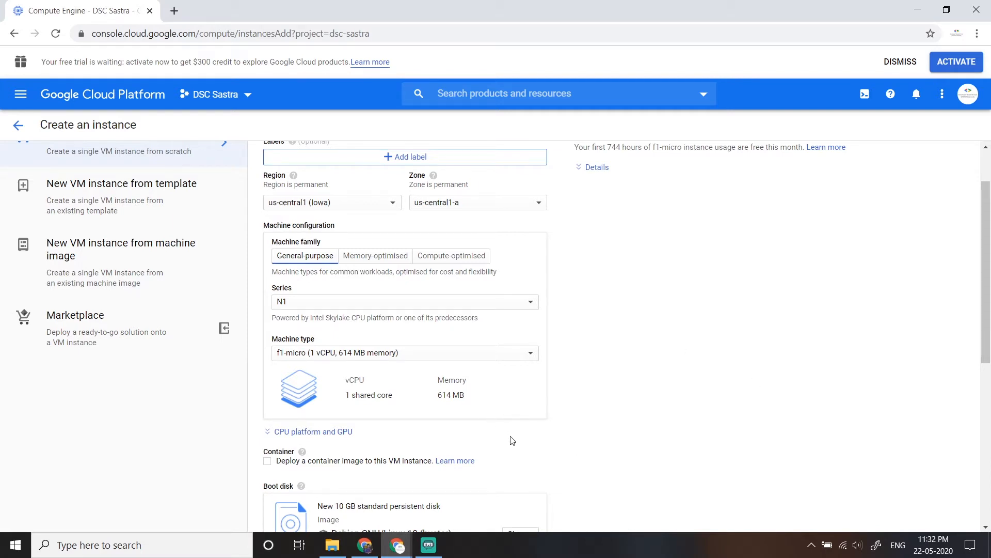
{"action": "scroll", "coordinate": [513, 439], "scroll_direction": "up", "scroll_amount": 1}
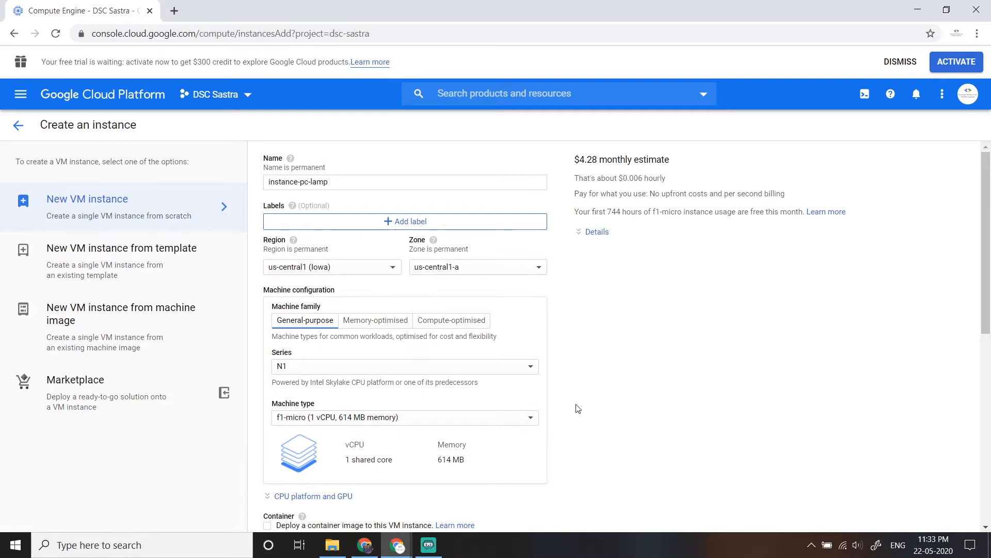
- Switch the instance's machine type to n1-standard-1 (1 vCPU, 3.75 GB memory) to compare its monthly estimate
{"action": "left_click", "coordinate": [527, 426]}
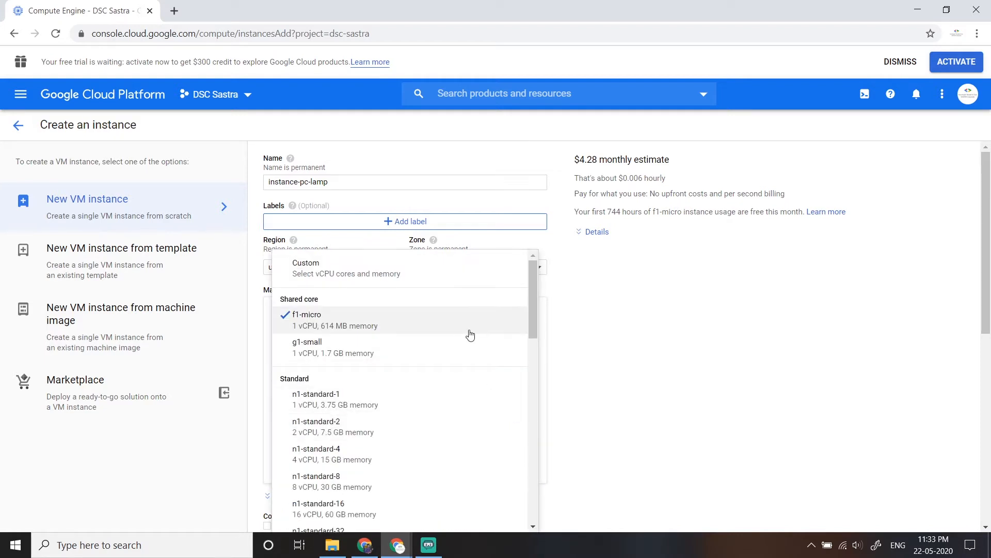
{"action": "scroll", "coordinate": [415, 327], "scroll_direction": "down", "scroll_amount": 3}
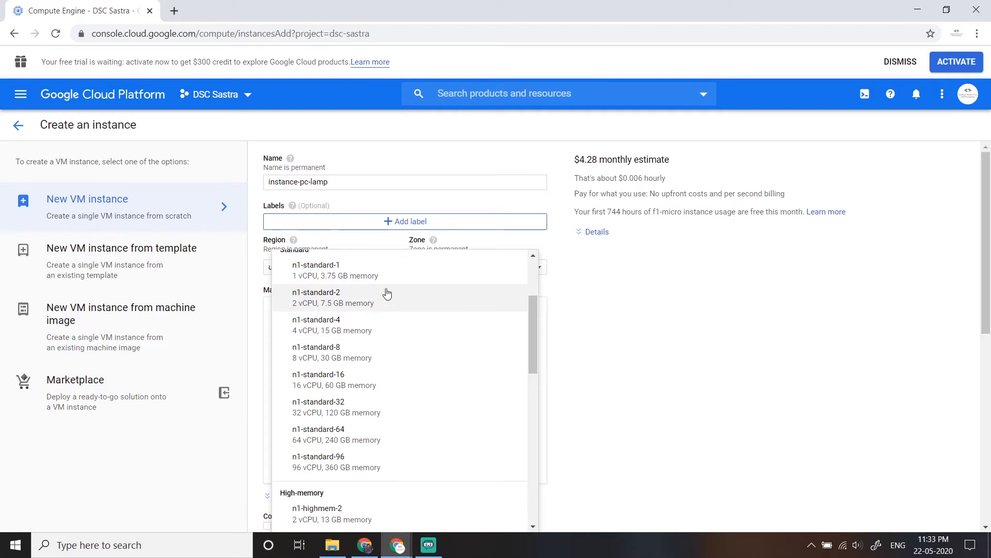
{"action": "left_click", "coordinate": [330, 269]}
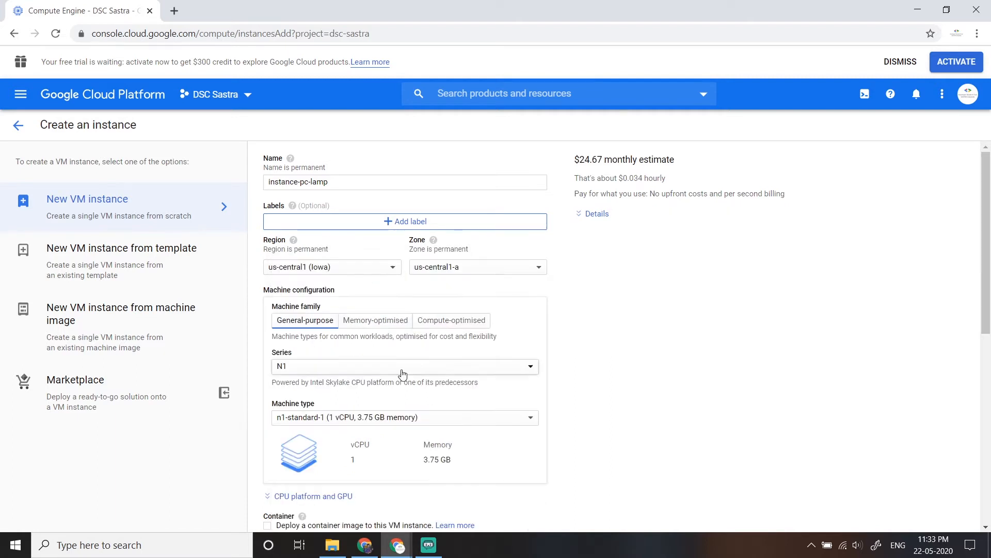
- Look through the standard machine types and set the instance back to f1-micro (1 vCPU, 614 MB memory)
{"action": "left_click", "coordinate": [297, 418]}
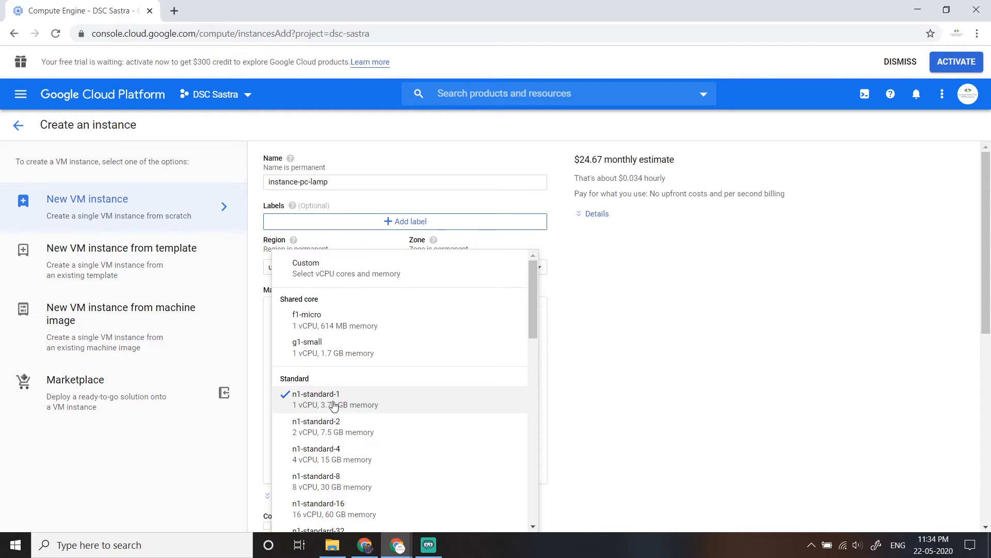
{"action": "scroll", "coordinate": [357, 402], "scroll_direction": "down", "scroll_amount": 1}
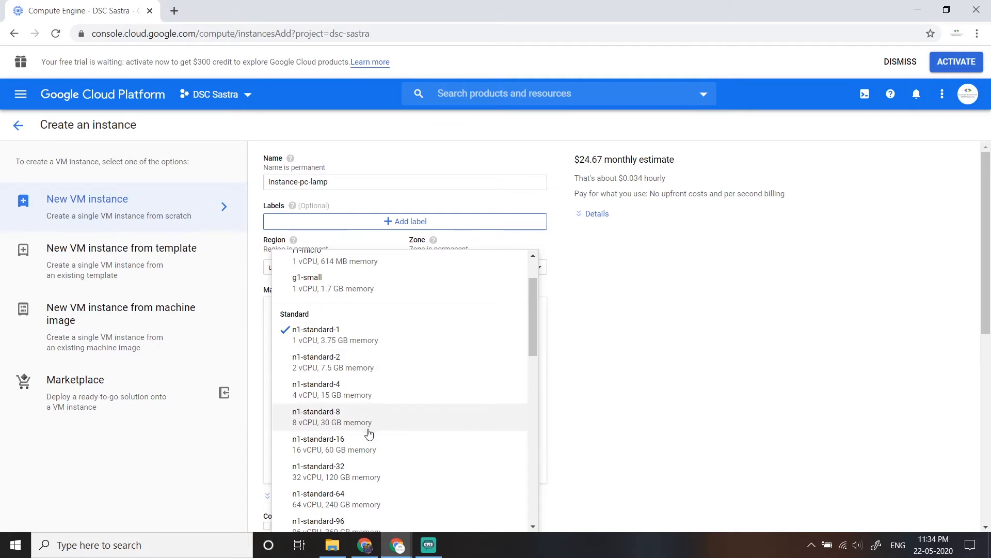
{"action": "scroll", "coordinate": [369, 439], "scroll_direction": "up", "scroll_amount": 1}
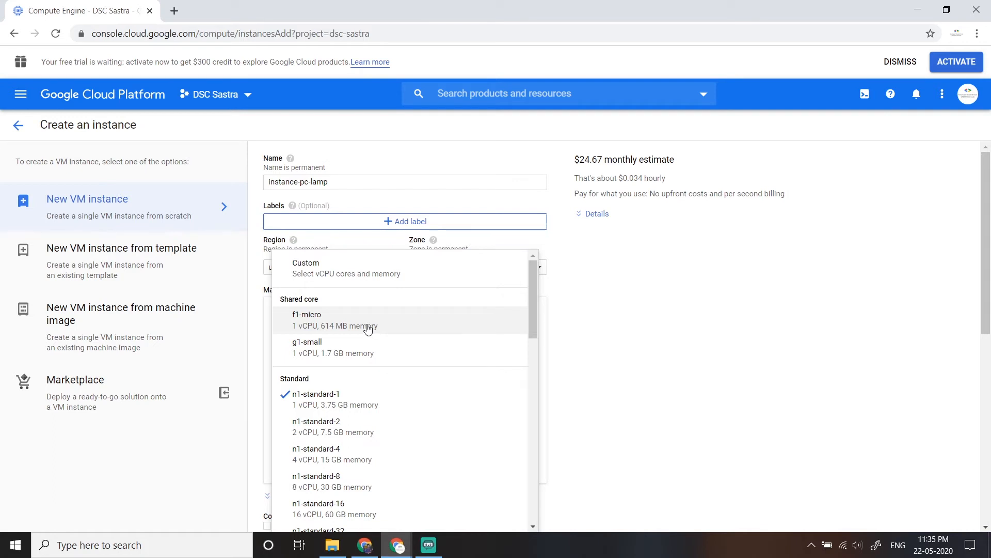
{"action": "left_click", "coordinate": [341, 332]}
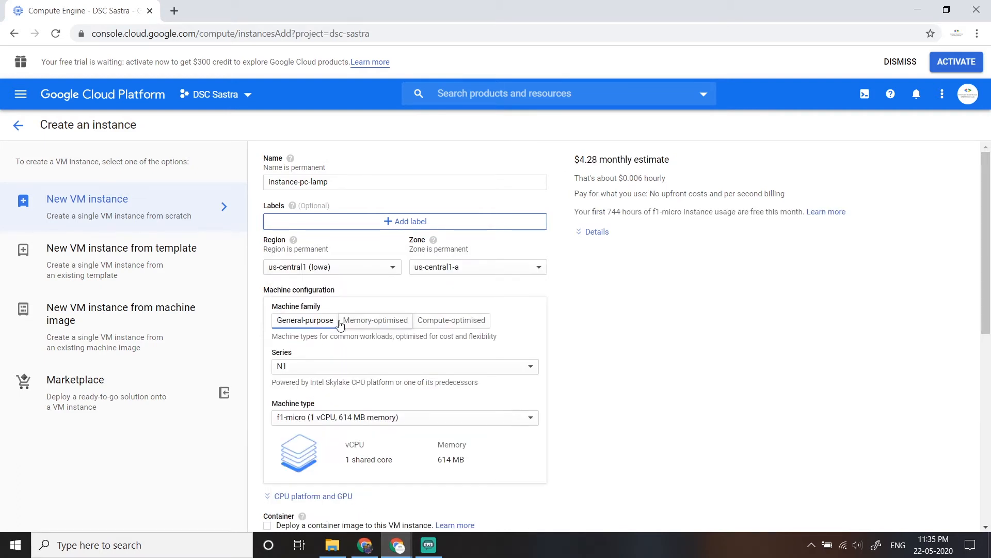
- View the available machine types and check the monthly estimate for the f1-micro configuration
{"action": "left_click", "coordinate": [362, 419]}
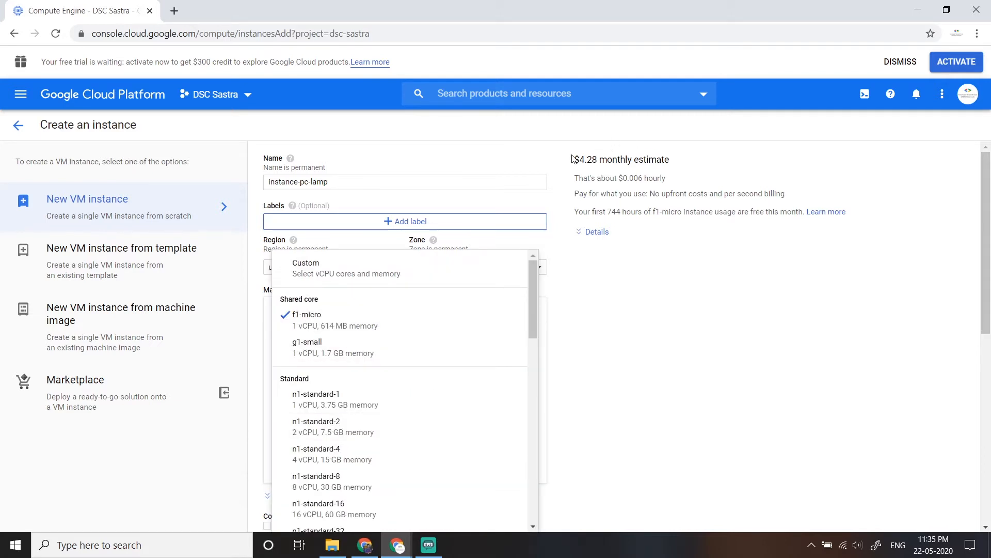
{"action": "left_click_drag", "start_coordinate": [571, 159], "coordinate": [632, 160]}
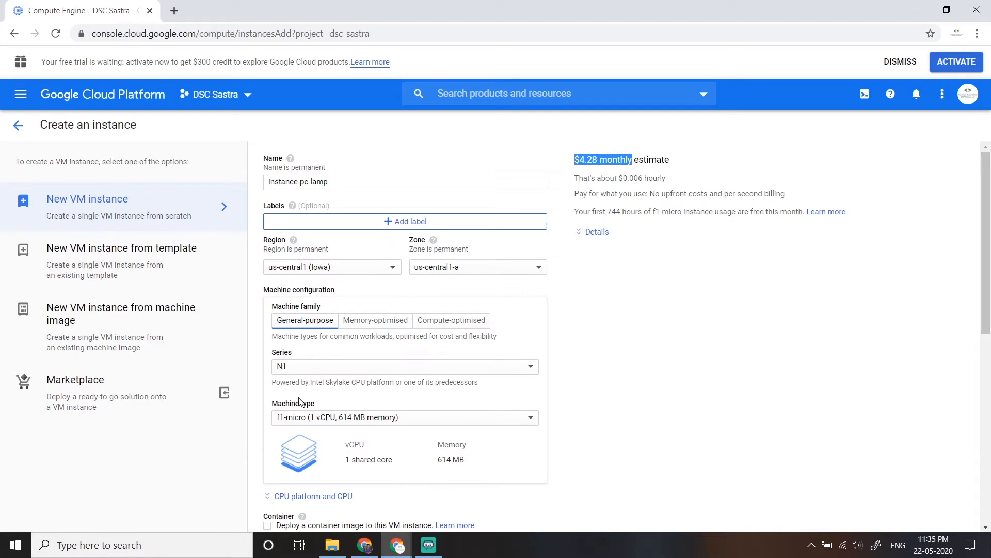
{"action": "left_click", "coordinate": [621, 173]}
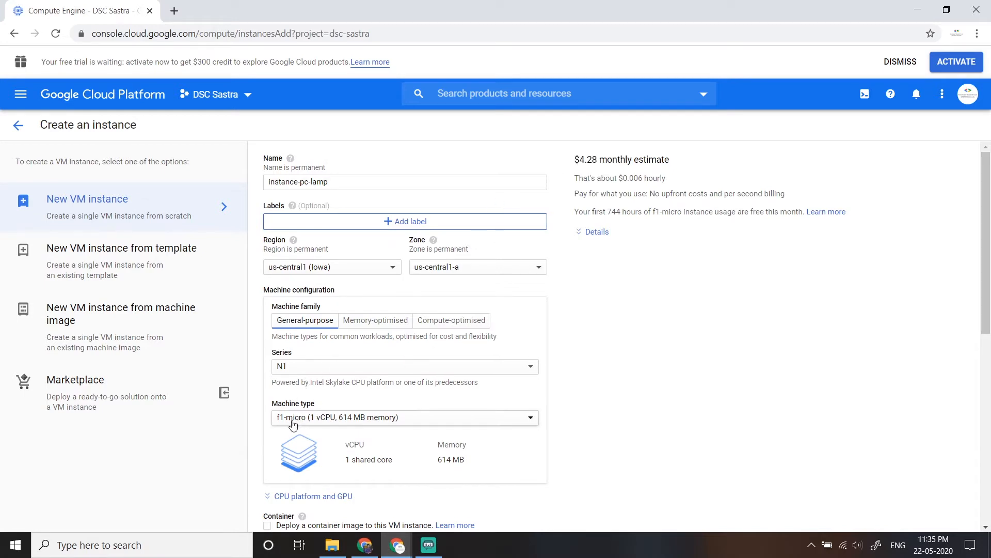
{"action": "left_click_drag", "start_coordinate": [575, 159], "coordinate": [613, 160]}
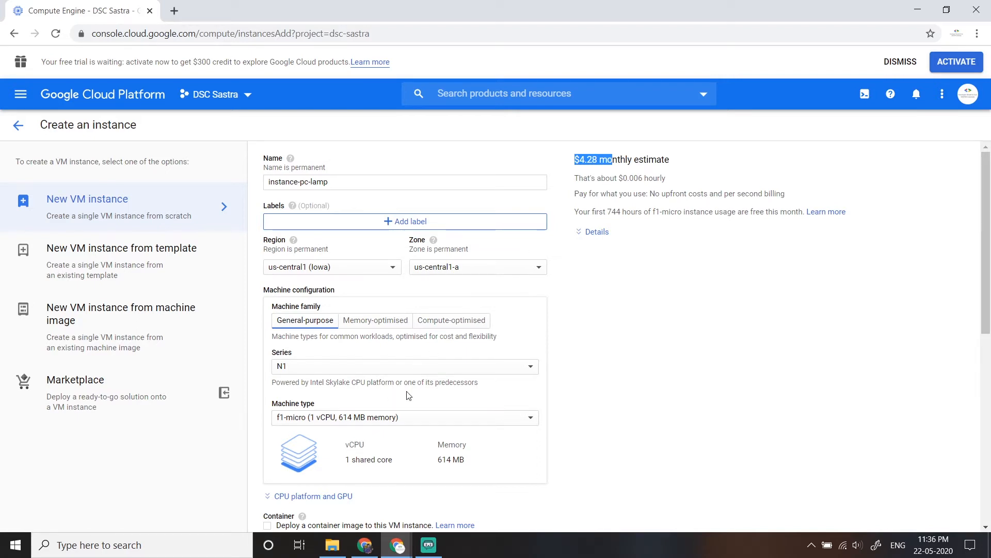
- Switch the machine type to n1-standard-1 (1 vCPU, 3.75 GB memory) and check its monthly cost estimate
{"action": "left_click", "coordinate": [392, 417]}
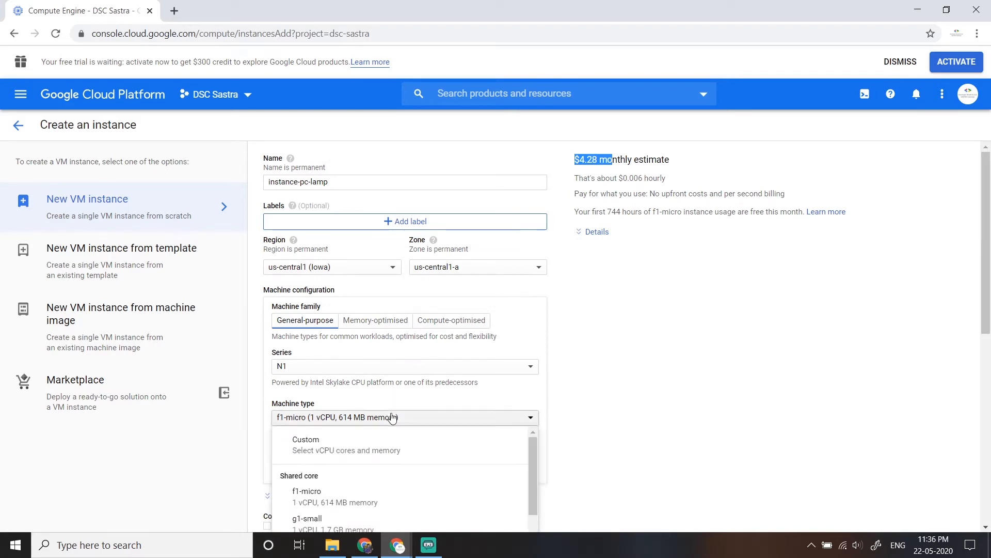
{"action": "left_click", "coordinate": [341, 403]}
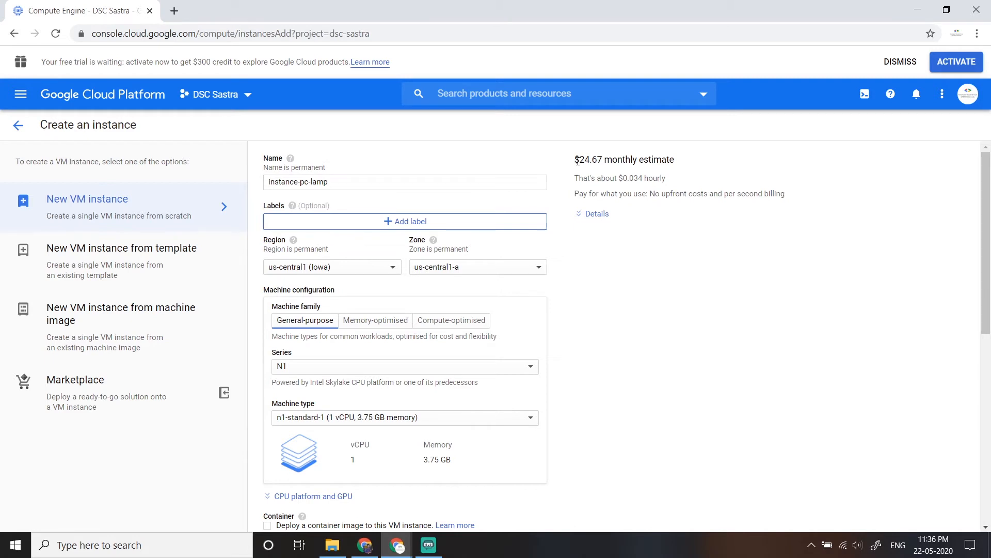
{"action": "left_click_drag", "start_coordinate": [573, 160], "coordinate": [605, 160]}
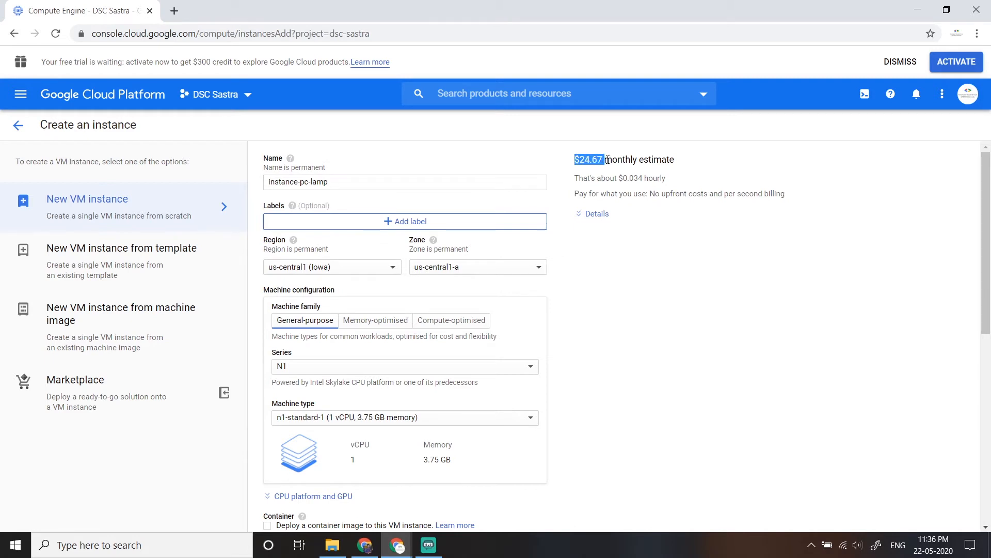
- Look through the high-memory, high-CPU, mega-memory and ultra-memory machine types without choosing one
{"action": "left_click", "coordinate": [329, 427]}
{"action": "scroll", "coordinate": [365, 387], "scroll_direction": "down", "scroll_amount": 5}
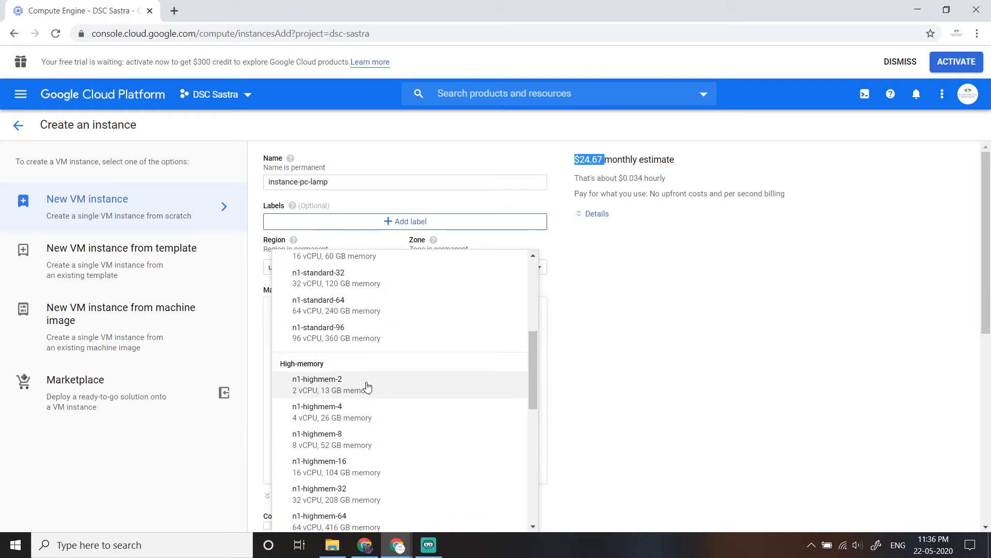
{"action": "scroll", "coordinate": [374, 361], "scroll_direction": "down", "scroll_amount": 10}
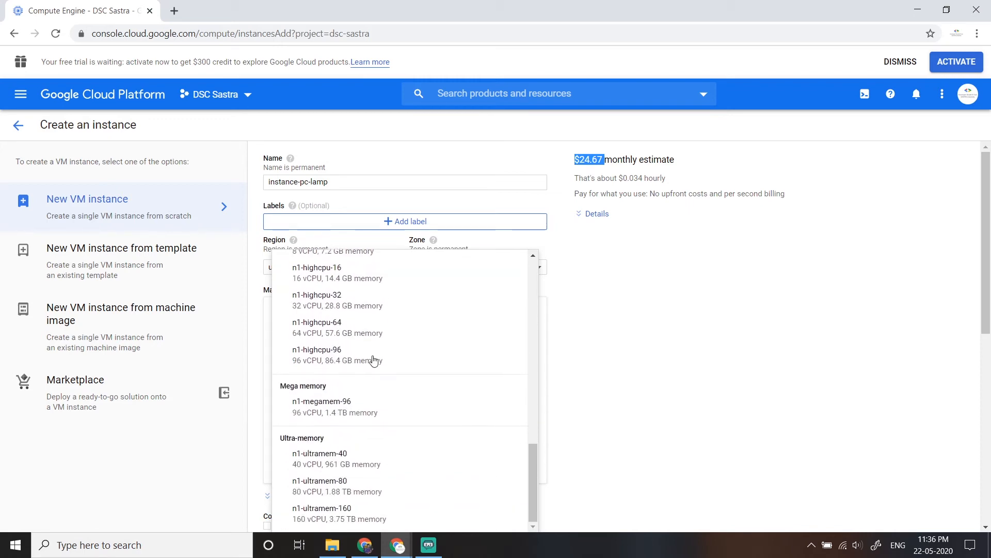
{"action": "scroll", "coordinate": [374, 361], "scroll_direction": "down", "scroll_amount": 1}
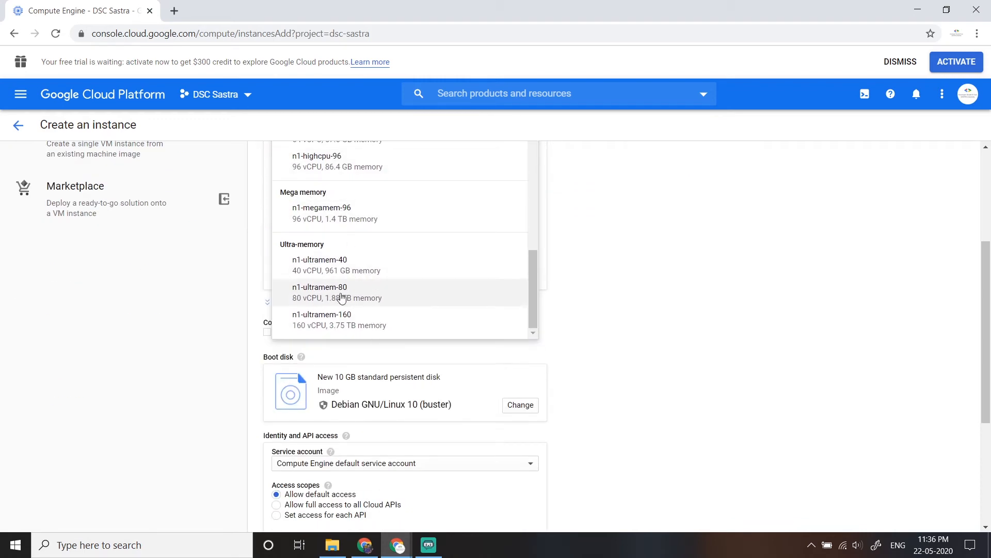
{"action": "left_click", "coordinate": [592, 283]}
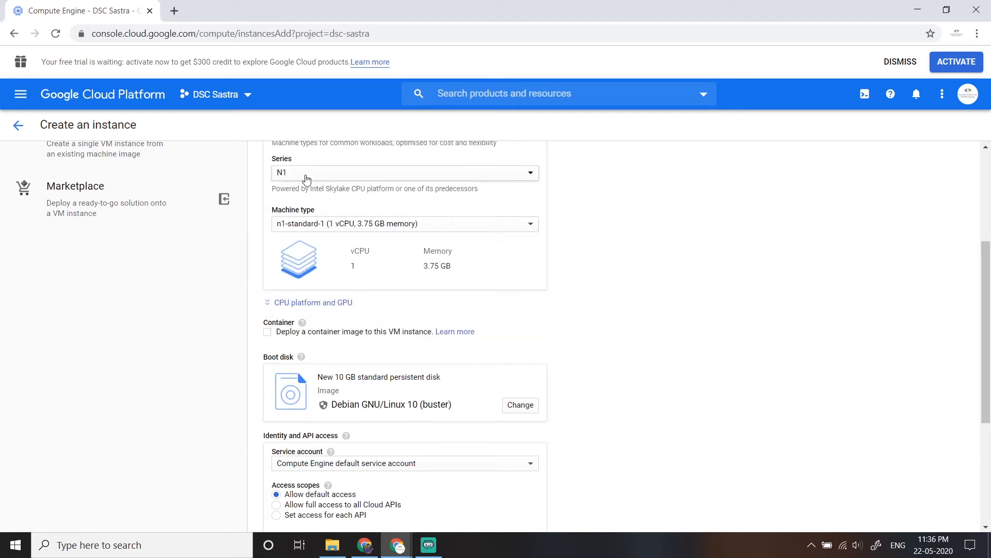
- Review the larger machine types once more and set the instance to shared-core f1-micro (1 vCPU, 614 MB memory)
{"action": "left_click", "coordinate": [323, 228]}
{"action": "scroll", "coordinate": [330, 335], "scroll_direction": "down", "scroll_amount": 10}
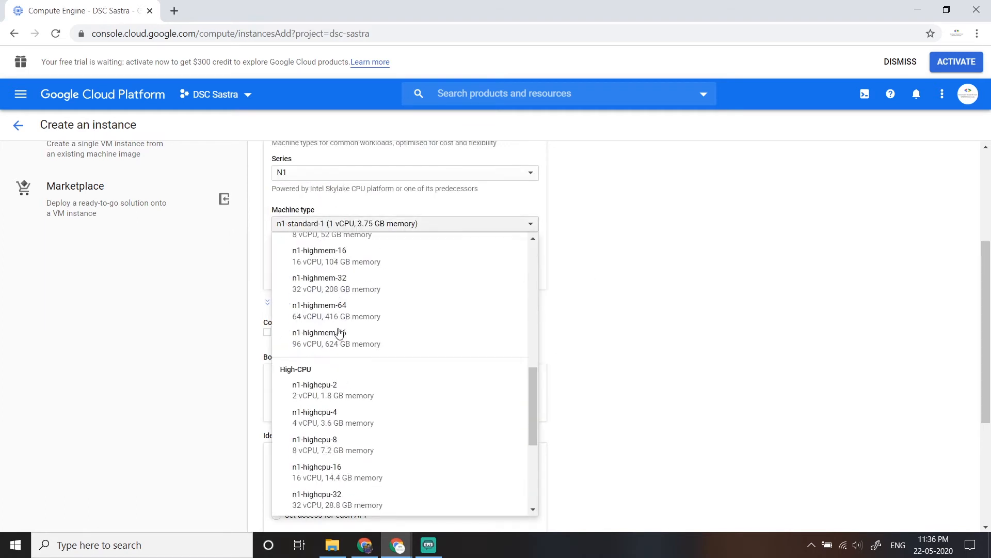
{"action": "scroll", "coordinate": [346, 362], "scroll_direction": "down", "scroll_amount": 3}
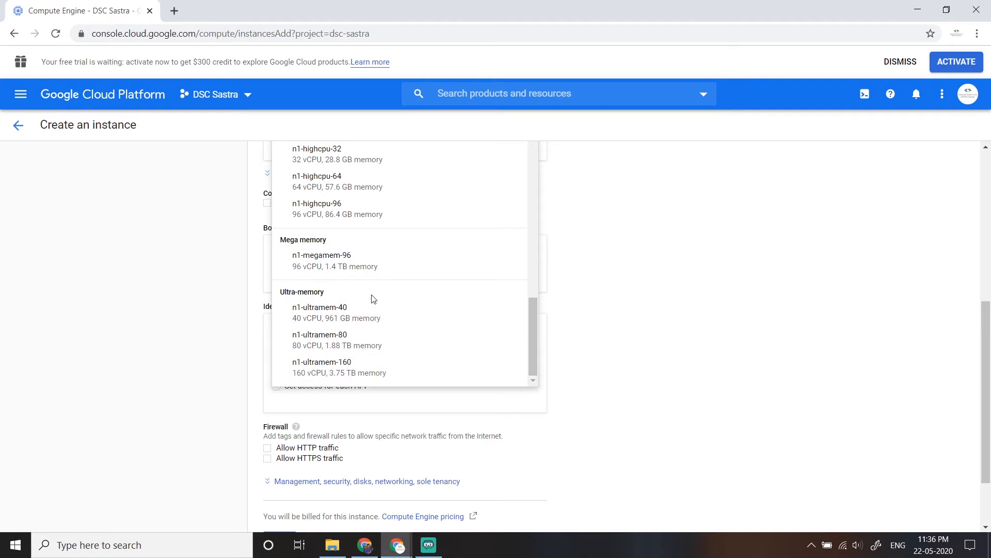
{"action": "scroll", "coordinate": [430, 300], "scroll_direction": "up", "scroll_amount": 10}
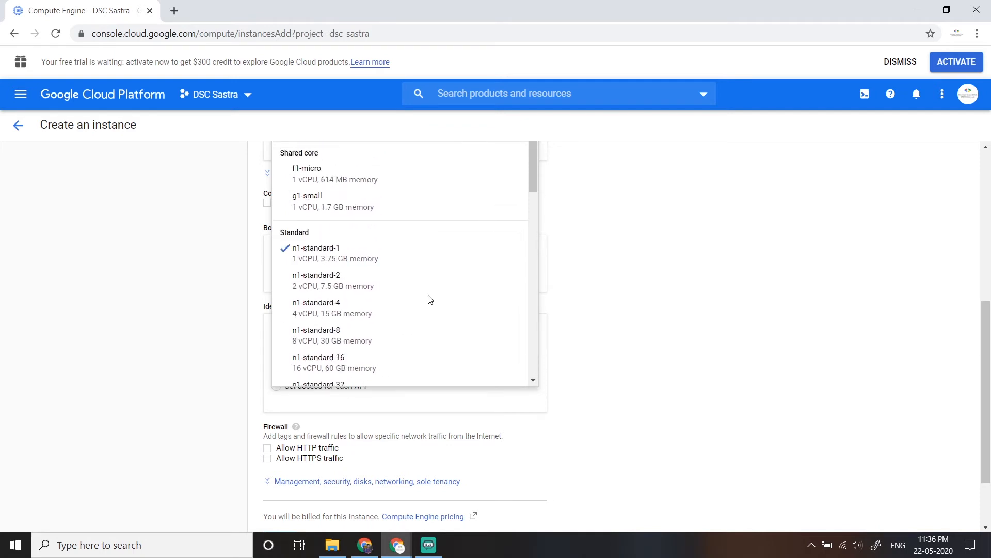
{"action": "left_click", "coordinate": [361, 176]}
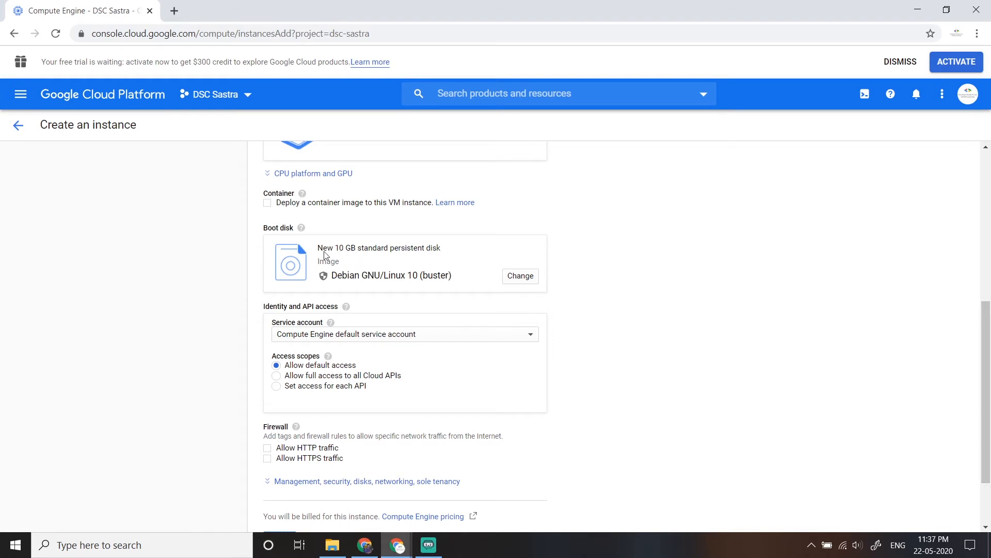
- Allow HTTP traffic through the instance's firewall and create the VM instance
{"action": "scroll", "coordinate": [330, 333], "scroll_direction": "down", "scroll_amount": 3}
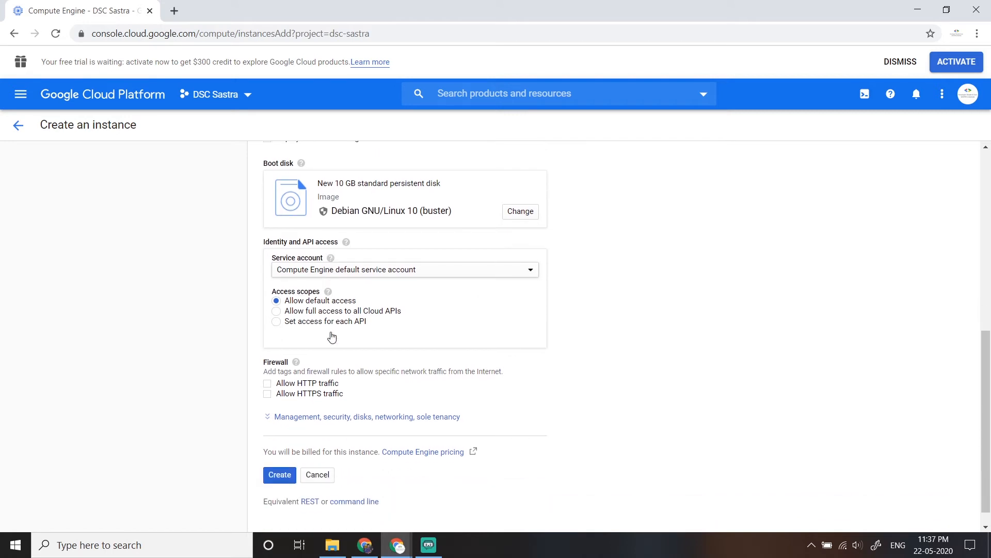
{"action": "left_click", "coordinate": [306, 367]}
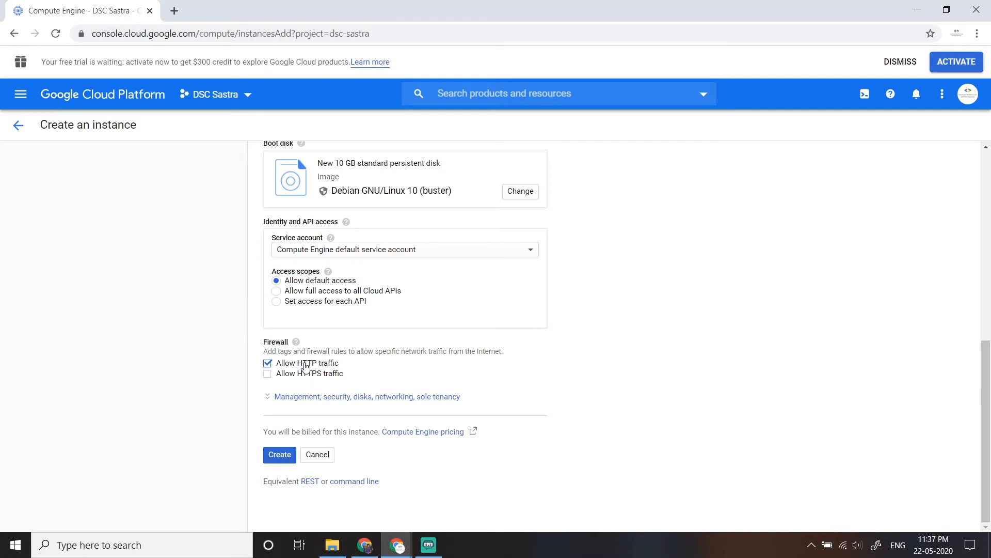
{"action": "left_click", "coordinate": [291, 455]}
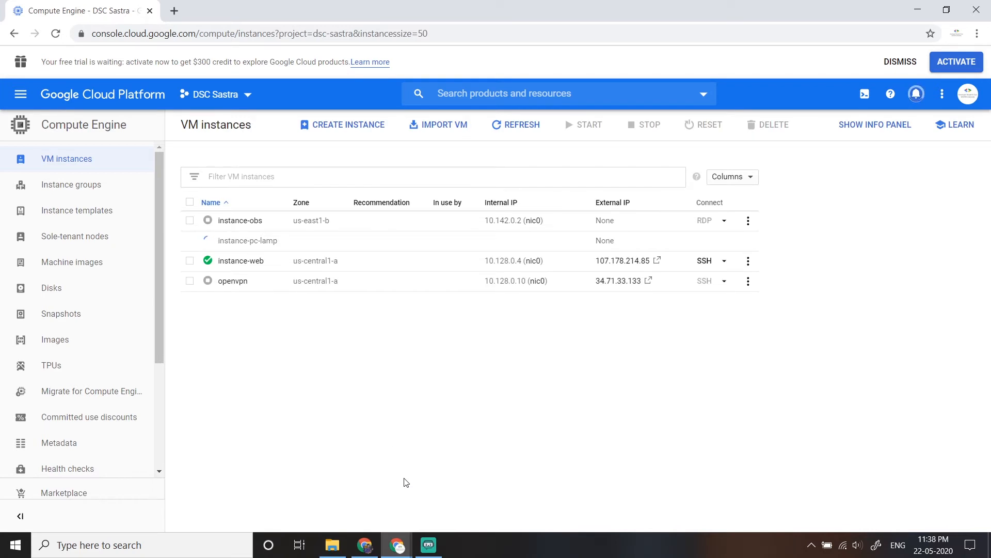
- Open an SSH session to instance-pc-lamp in a browser window and keep that terminal in front of the instance list
{"action": "mouse_move", "coordinate": [207, 240]}
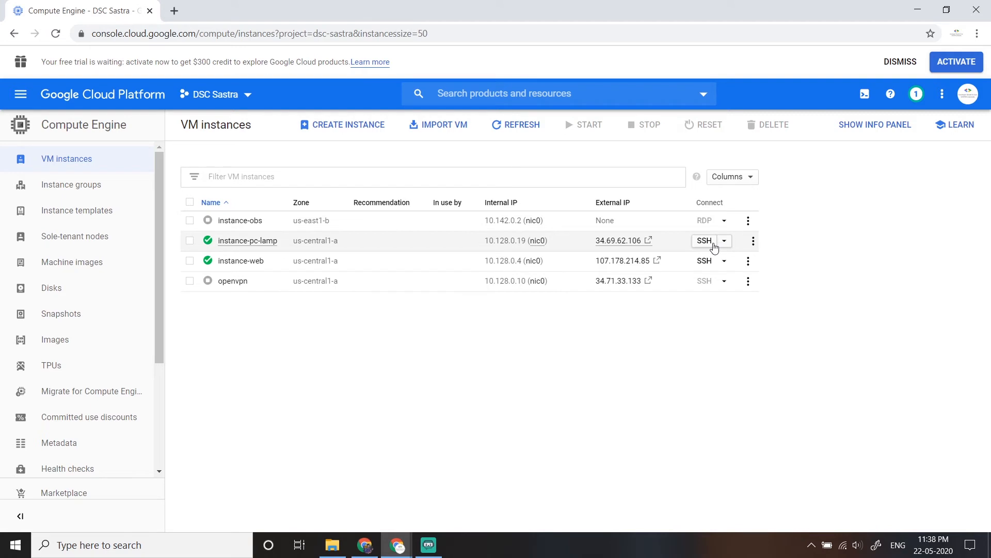
{"action": "left_click", "coordinate": [705, 241]}
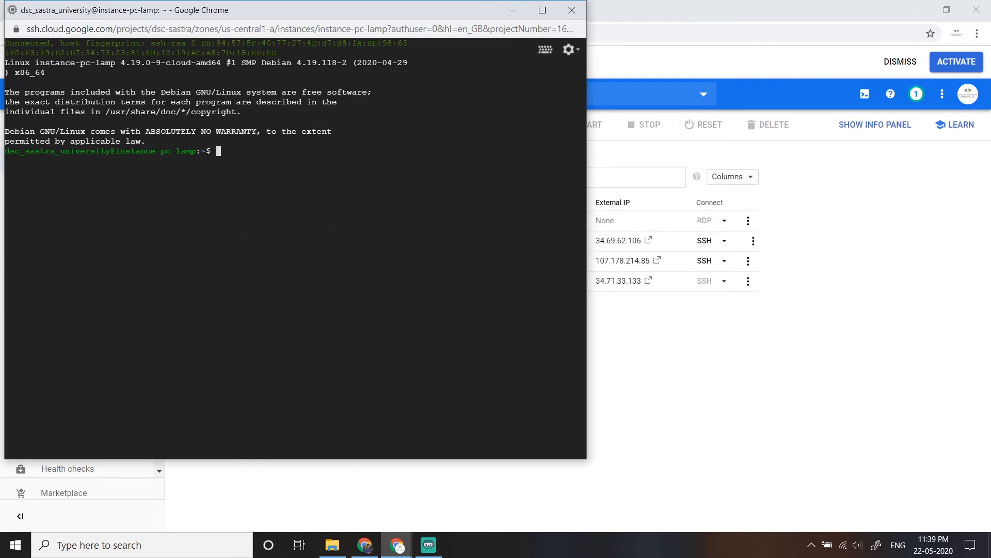
{"action": "left_click_drag", "start_coordinate": [277, 17], "coordinate": [351, 44]}
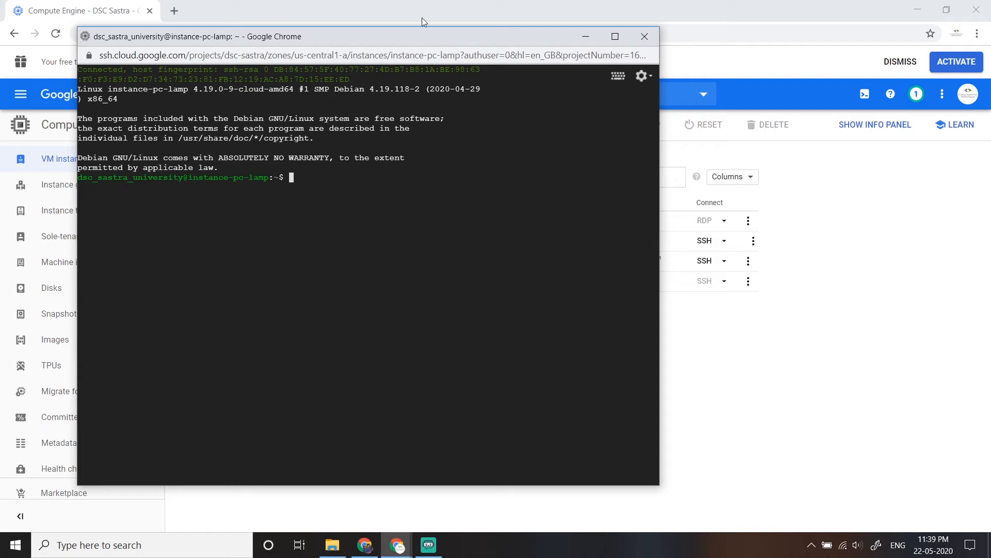
{"action": "left_click_drag", "start_coordinate": [413, 33], "coordinate": [376, 53]}
{"action": "left_click", "coordinate": [713, 409]}
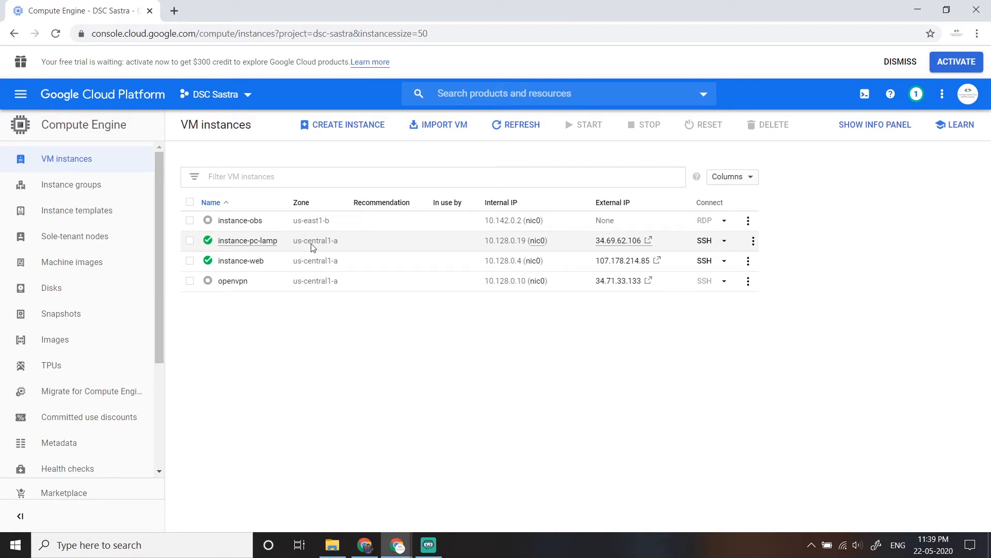
{"action": "mouse_move", "coordinate": [396, 544]}
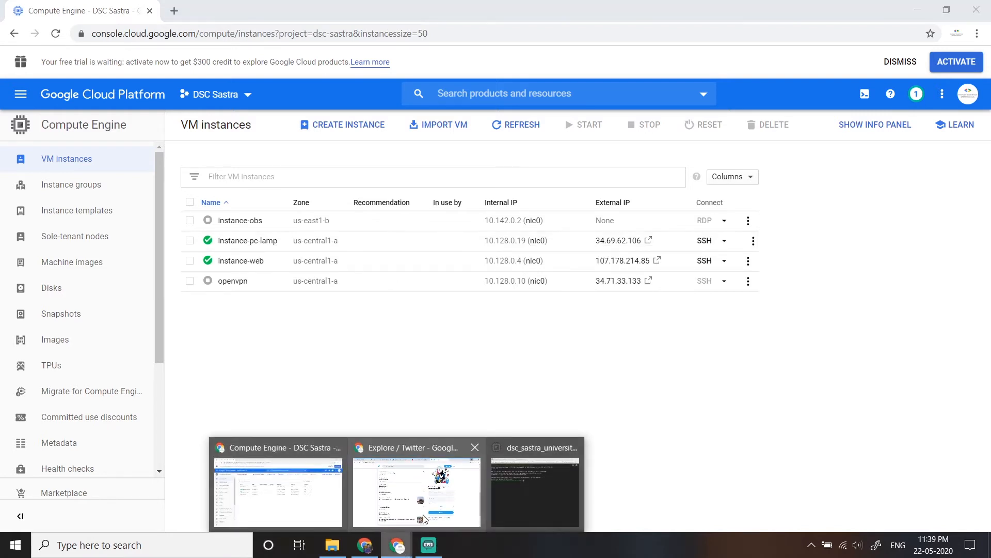
{"action": "left_click", "coordinate": [550, 475]}
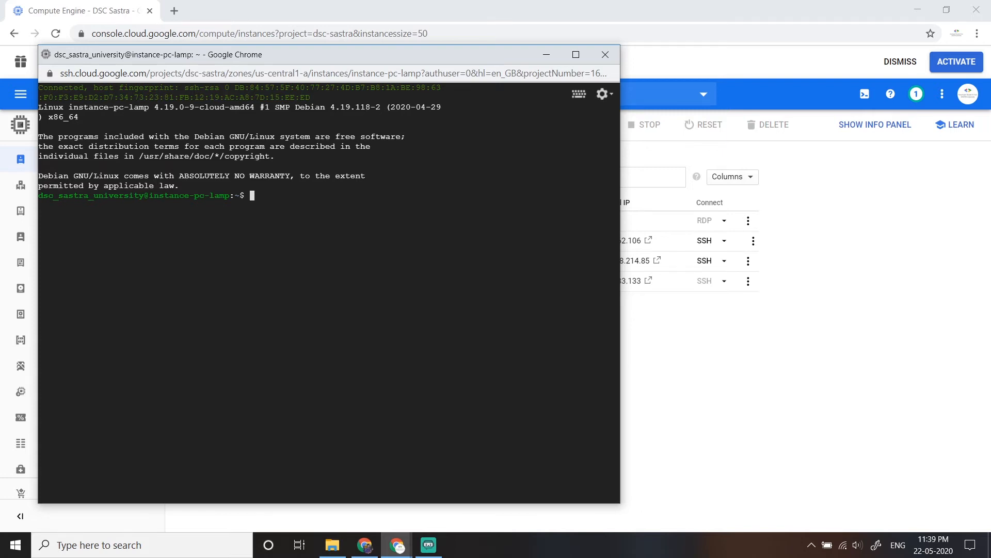
- Update the instance's package lists by running sudo apt-get update in the SSH terminal
{"action": "type", "text": "sudo apt-get update"}
{"action": "key", "text": "Return"}
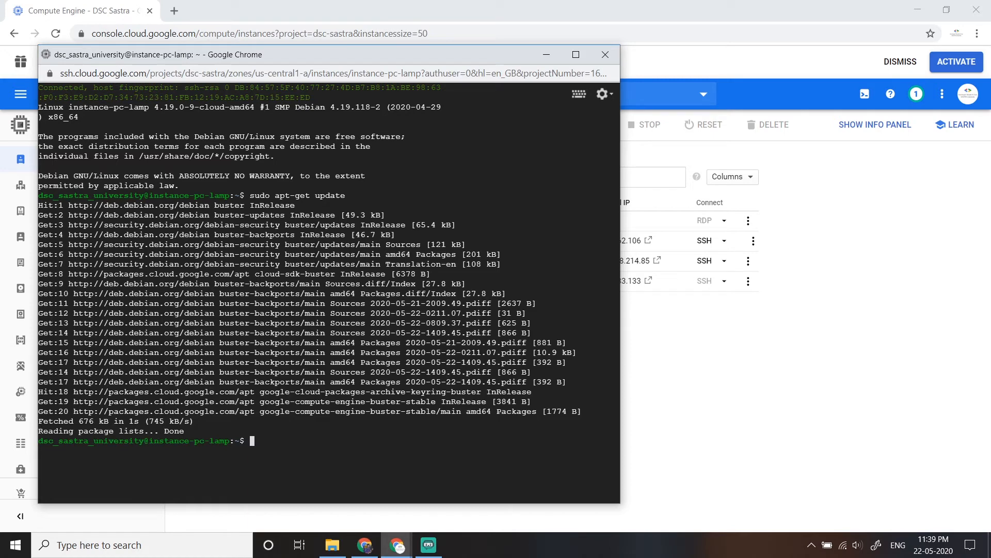
- Install the Apache web server with sudo apt-get install apache2 and accept the installation with Y
{"action": "type", "text": "sudo ap"}
{"action": "type", "text": "t-get i"}
{"action": "type", "text": "nsatll"}
{"action": "key", "text": "BackSpace"}
{"action": "key", "text": "BackSpace"}
{"action": "key", "text": "BackSpace"}
{"action": "key", "text": "BackSpace"}
{"action": "key", "text": "BackSpace"}
{"action": "key", "text": "BackSpace"}
{"action": "key", "text": "BackSpace"}
{"action": "type", "text": "nstall apache2"}
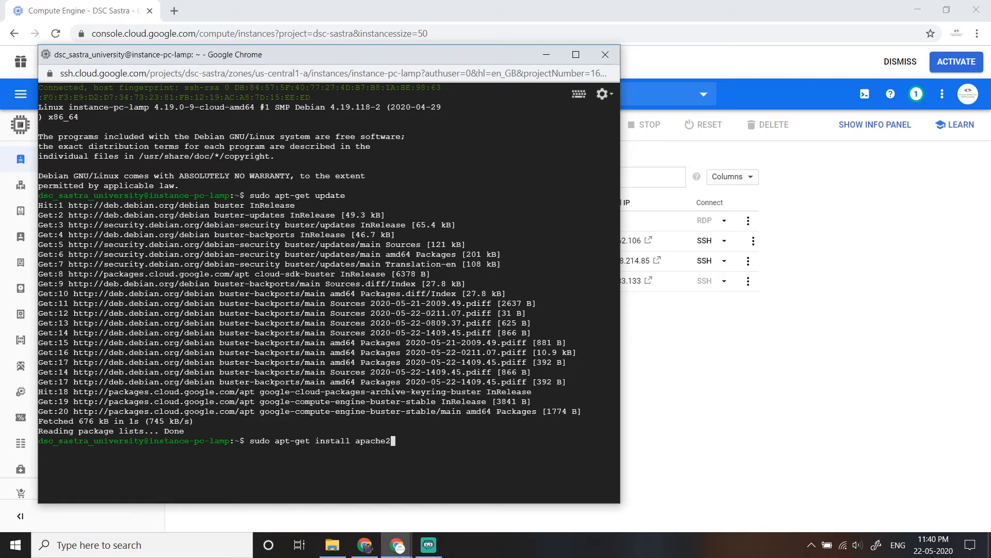
{"action": "key", "text": "Return"}
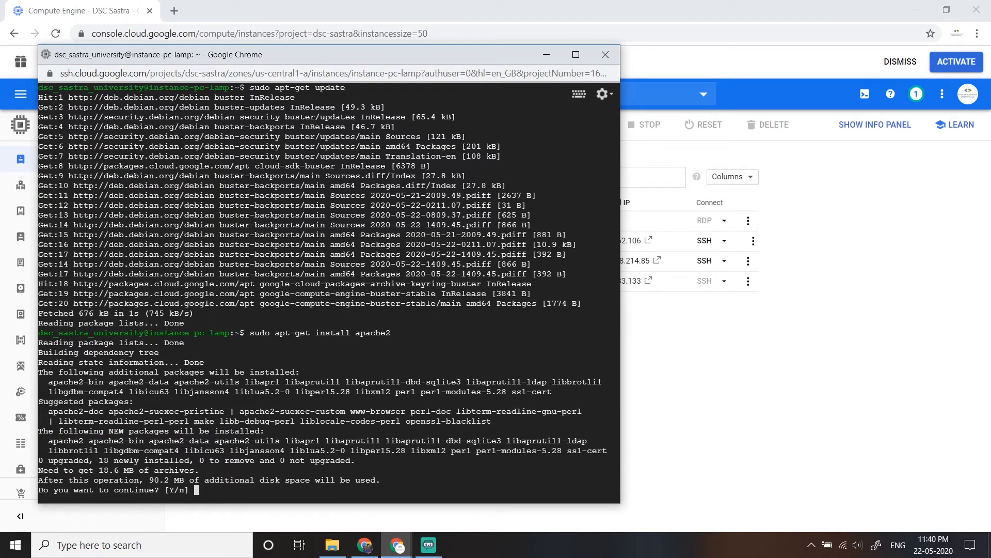
{"action": "type", "text": "Y"}
{"action": "key", "text": "Return"}
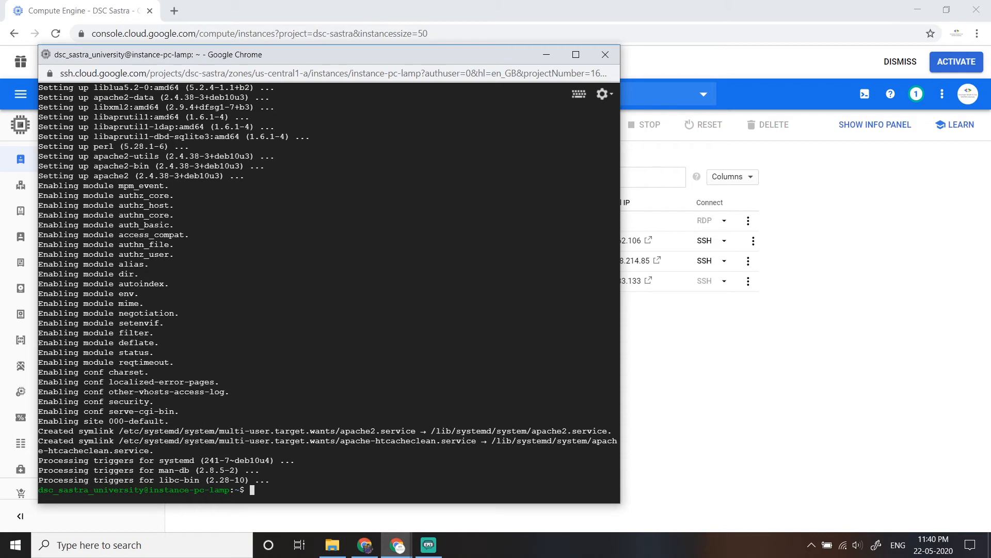
- Start the Apache service by running sudo systemctl start apache2
{"action": "type", "text": "sudo systemctl apache"}
{"action": "key", "text": "BackSpace"}
{"action": "key", "text": "BackSpace"}
{"action": "key", "text": "BackSpace"}
{"action": "key", "text": "BackSpace"}
{"action": "key", "text": "BackSpace"}
{"action": "key", "text": "BackSpace"}
{"action": "type", "text": "start apache2"}
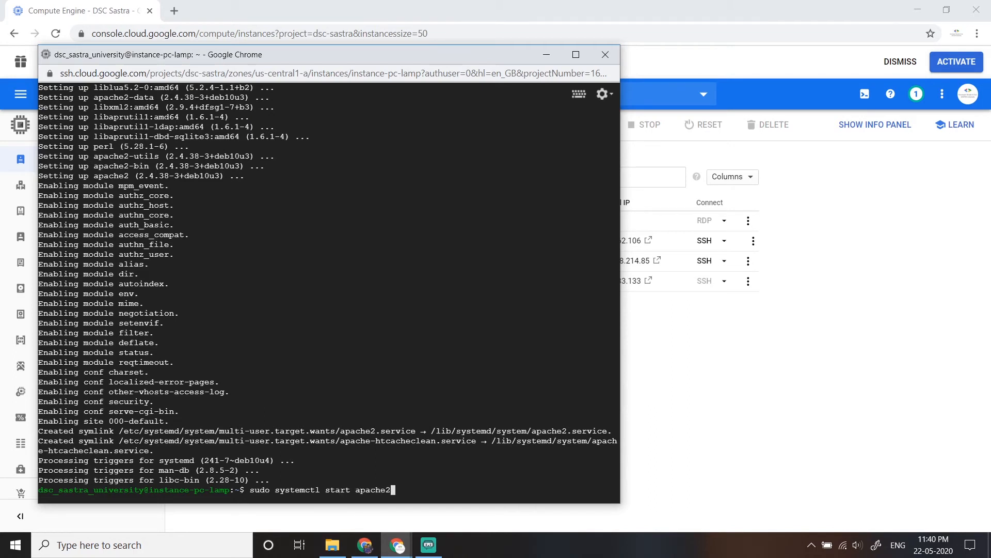
{"action": "key", "text": "Return"}
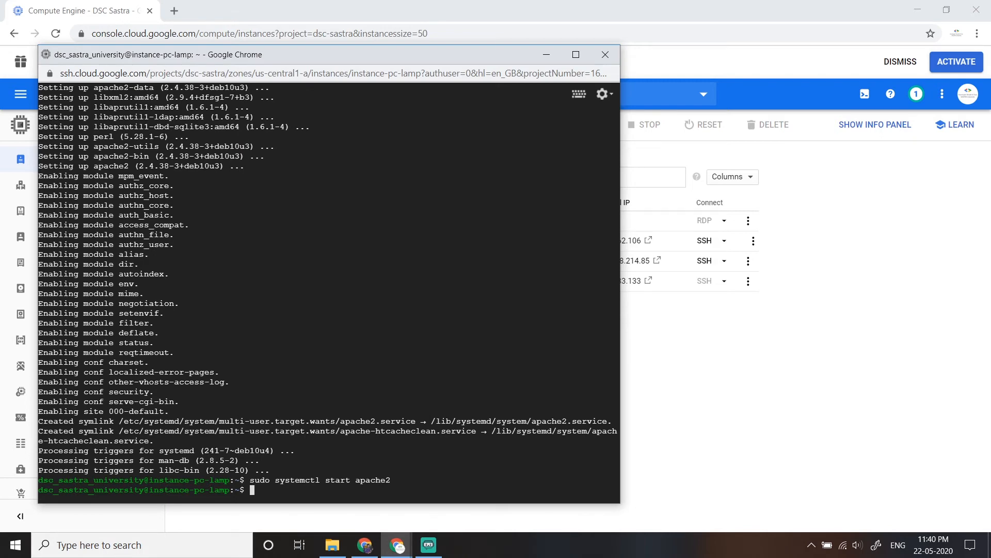
- Open the external IP of instance-pc-lamp from the VM instances list and check the web page it serves
{"action": "left_click", "coordinate": [871, 439]}
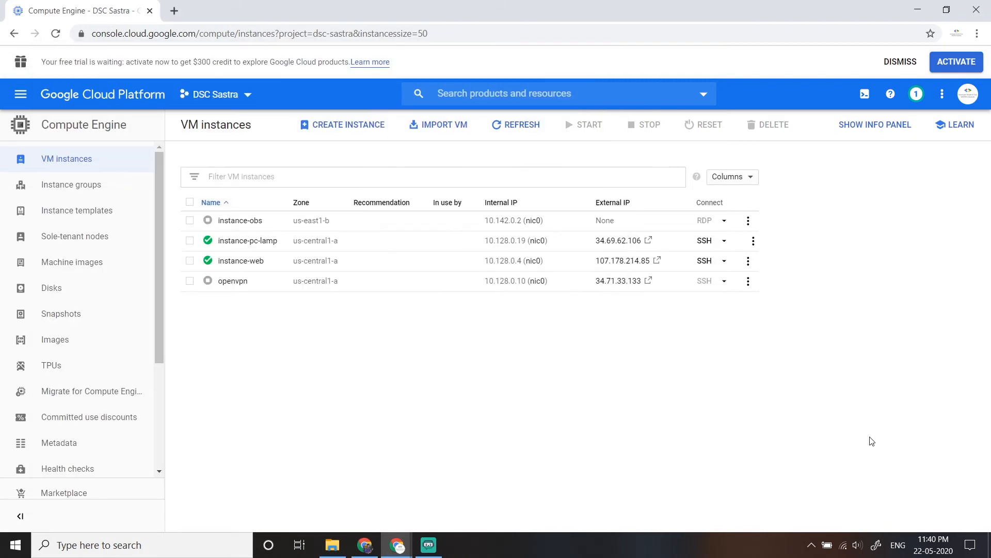
{"action": "left_click", "coordinate": [611, 246]}
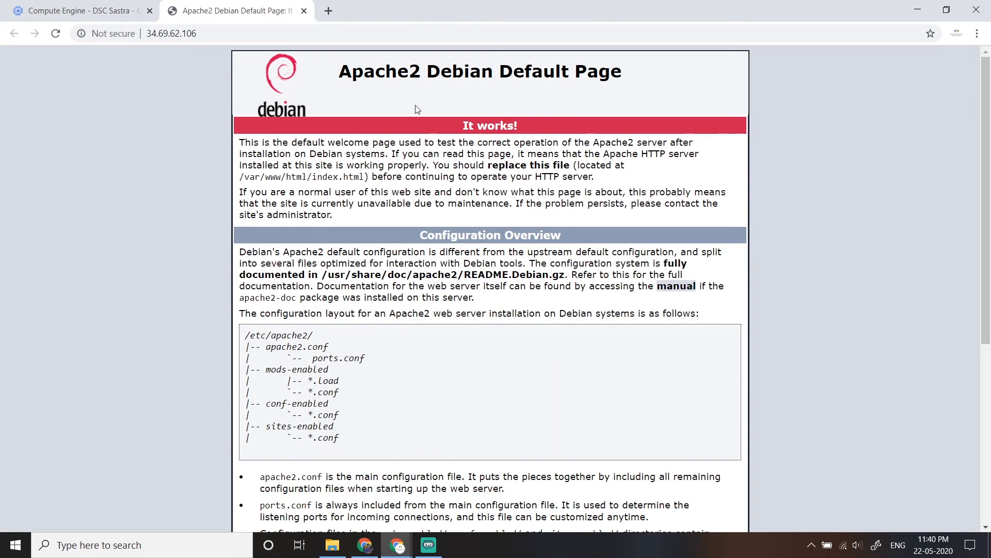
{"action": "left_click_drag", "start_coordinate": [453, 130], "coordinate": [562, 125]}
- Open index.php from the local XAMPP htdocs pc folder in Sublime Text, copy its entire code and minimize the editor
{"action": "key", "text": "alt+Tab"}
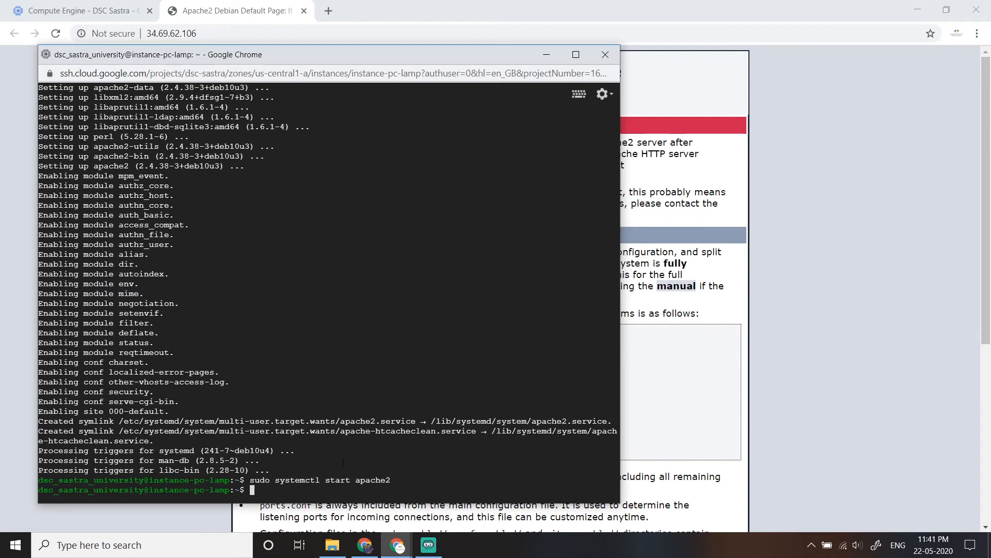
{"action": "left_click", "coordinate": [332, 545]}
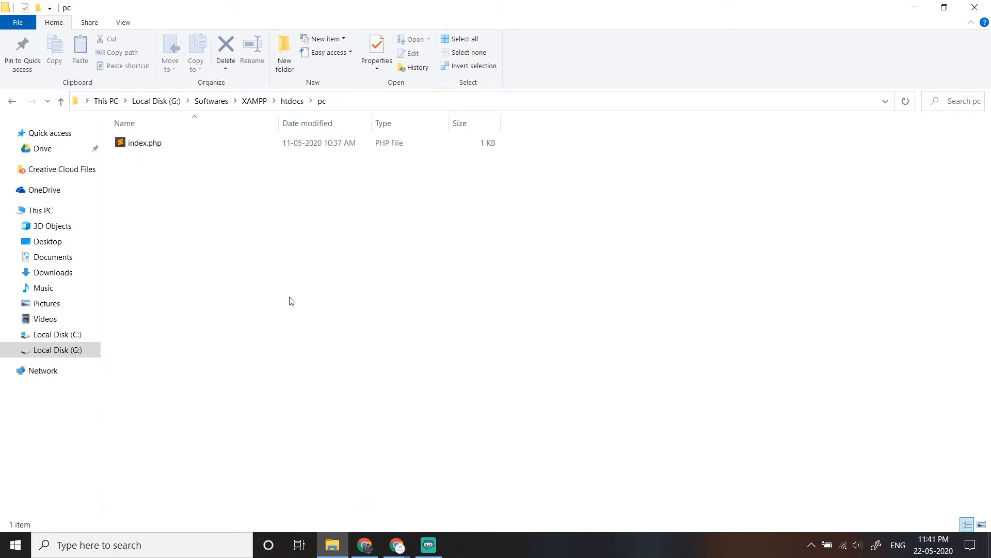
{"action": "left_click", "coordinate": [148, 145]}
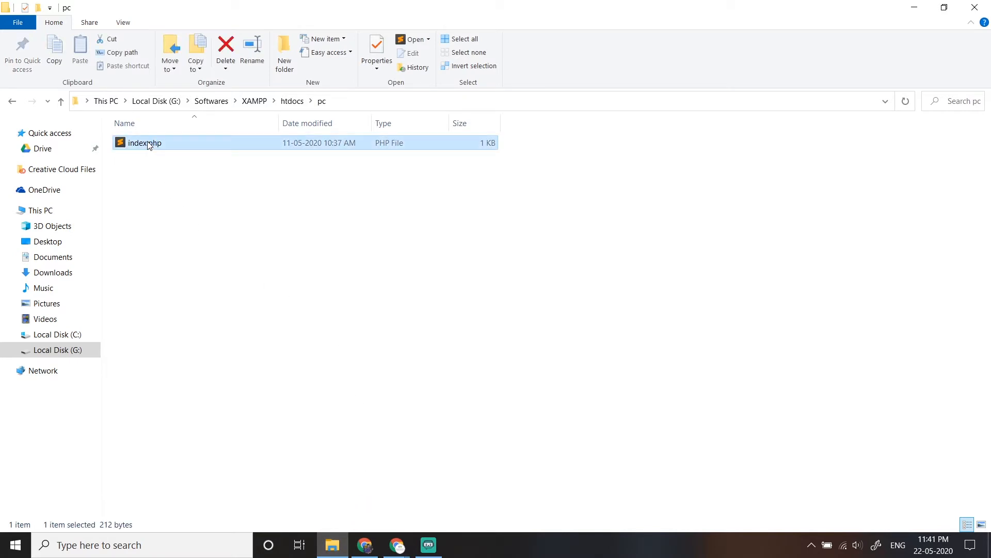
{"action": "double_click", "coordinate": [148, 145]}
{"action": "key", "text": "ctrl+a"}
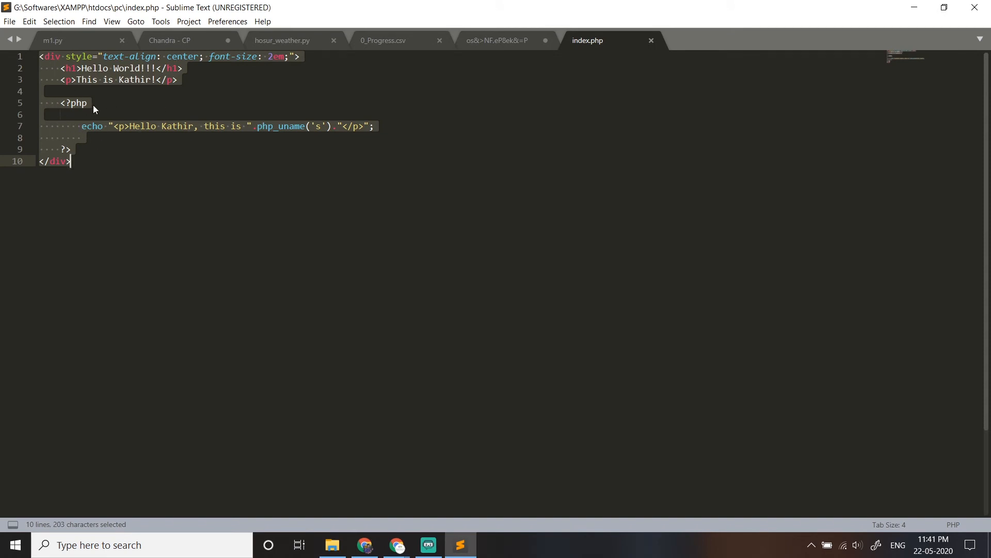
{"action": "right_click", "coordinate": [99, 90]}
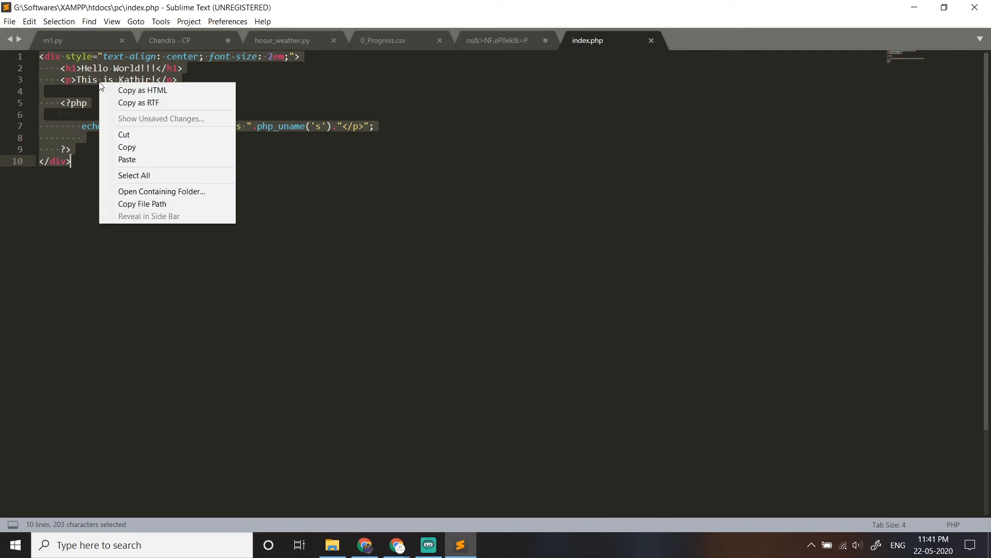
{"action": "left_click", "coordinate": [128, 146]}
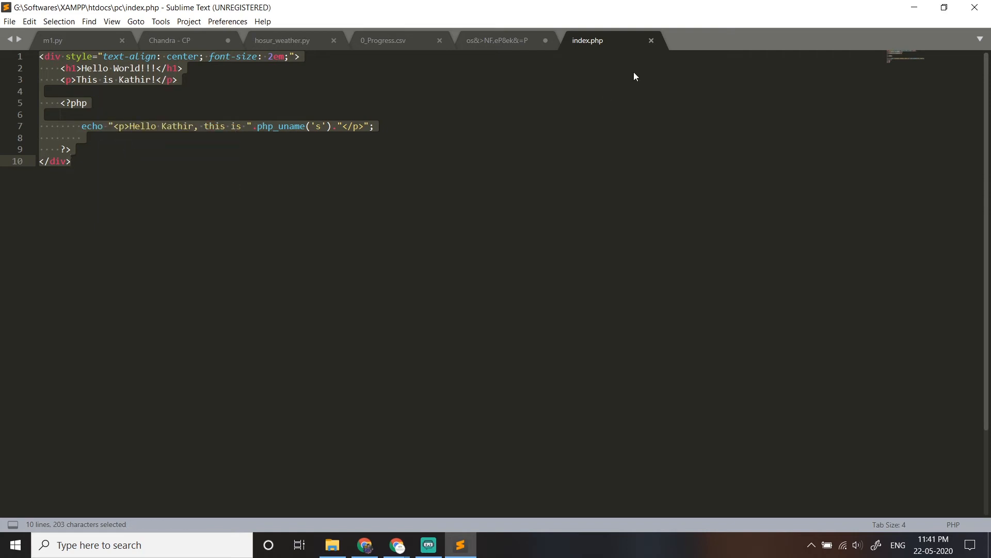
{"action": "left_click", "coordinate": [915, 7]}
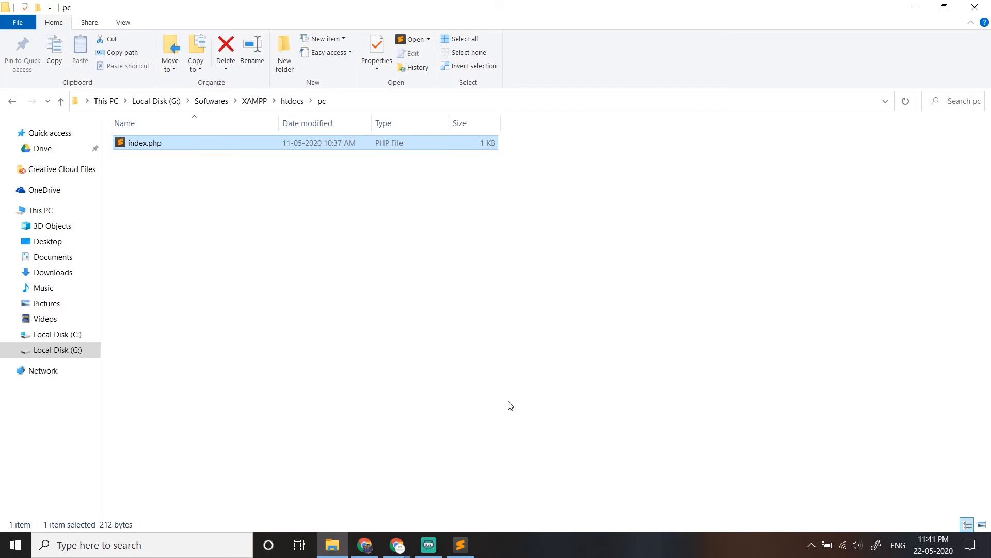
- Switch back to the SSH terminal of instance-pc-lamp in Chrome and change to the /var/ directory
{"action": "left_click", "coordinate": [396, 545]}
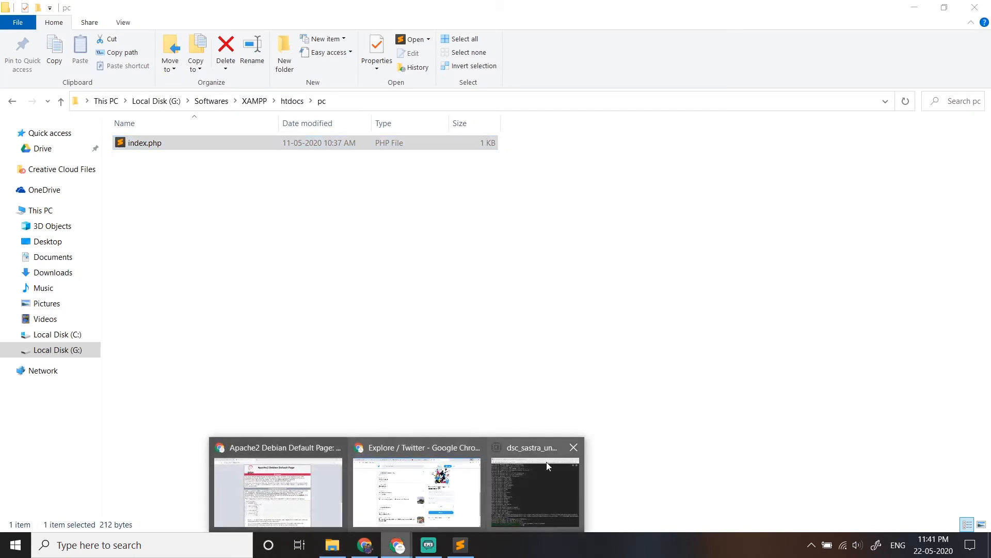
{"action": "left_click", "coordinate": [262, 474]}
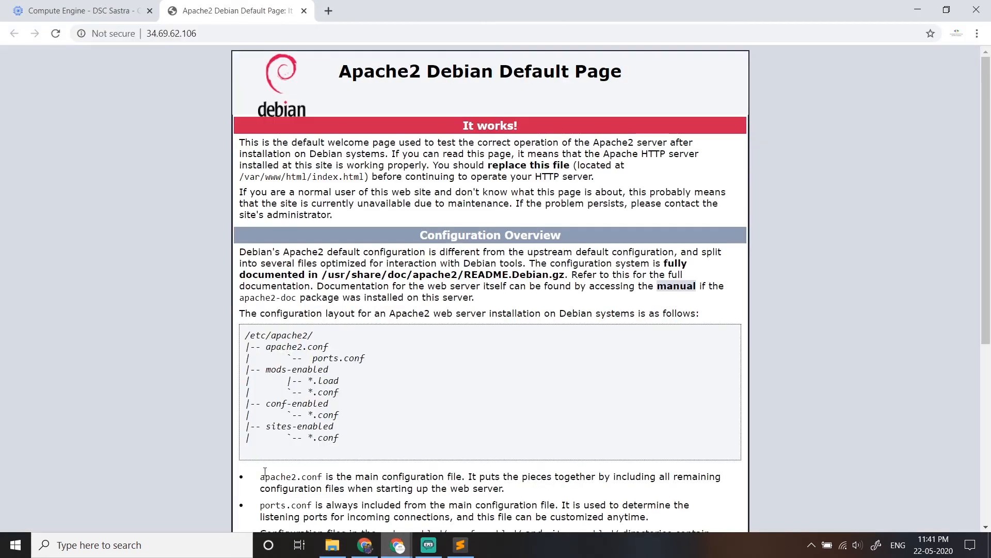
{"action": "left_click", "coordinate": [396, 545]}
{"action": "left_click", "coordinate": [526, 495]}
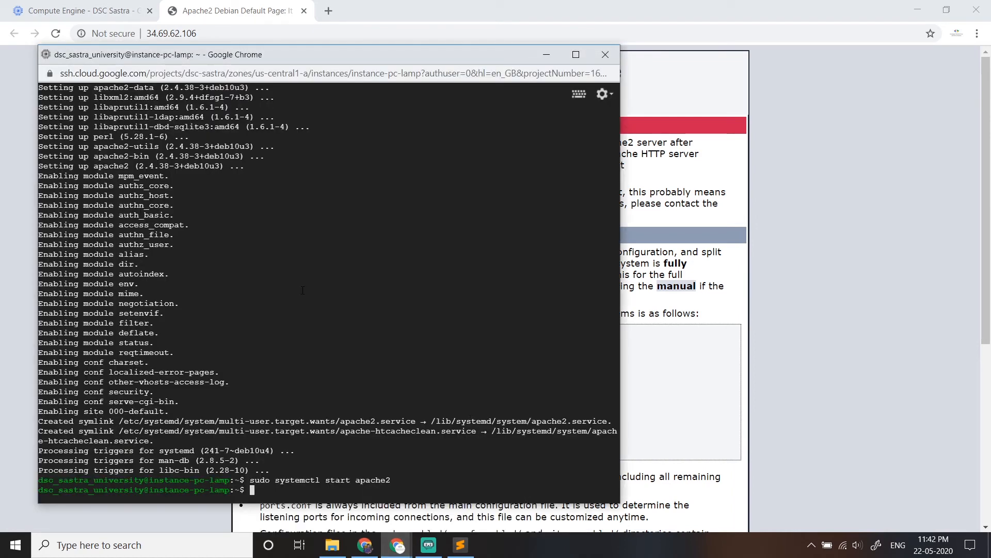
{"action": "type", "text": "cd /var/"}
{"action": "key", "text": "Return"}
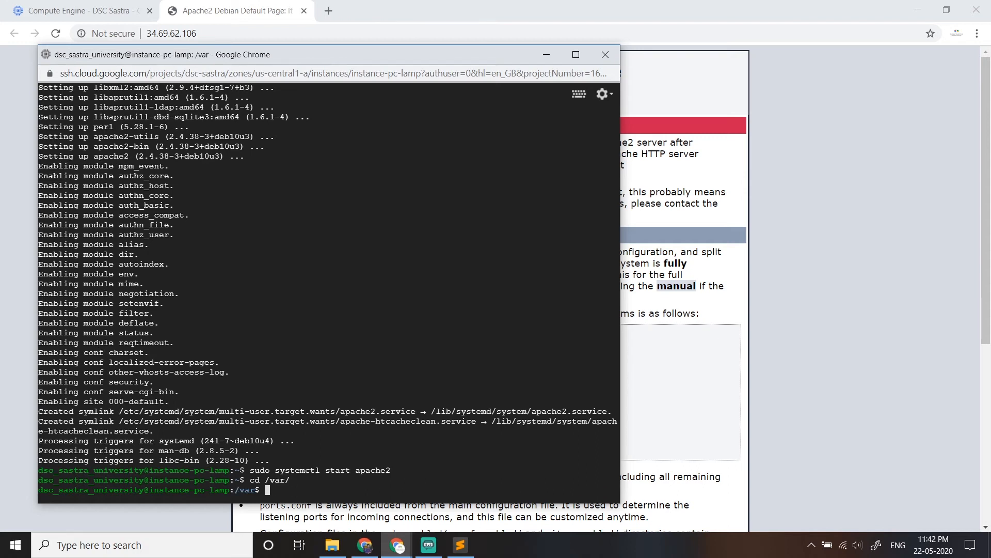
- Change into www/ and its html/ subdirectory, listing the contents of each with ls
{"action": "type", "text": "cd www/"}
{"action": "key", "text": "Return"}
{"action": "type", "text": "ls"}
{"action": "key", "text": "Return"}
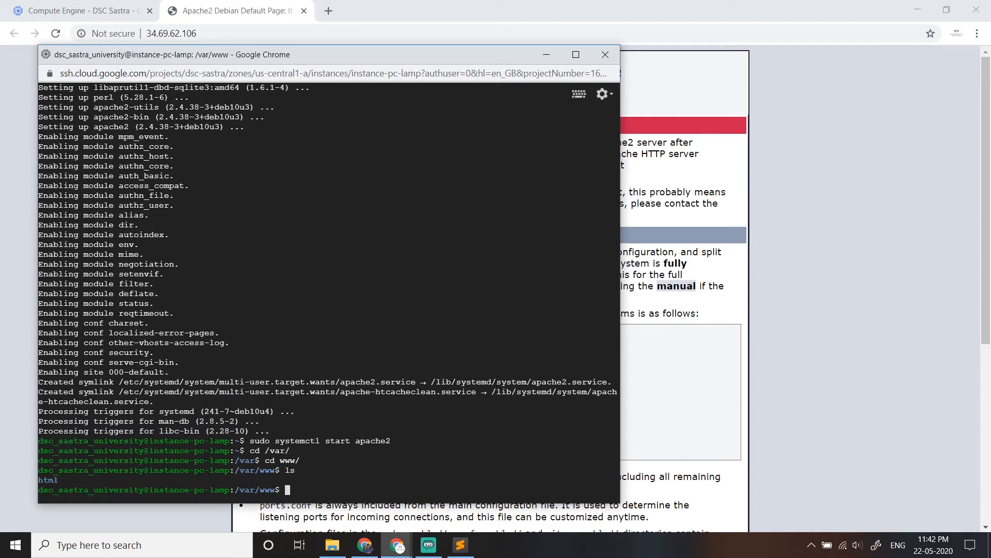
{"action": "type", "text": "cd html/"}
{"action": "key", "text": "Return"}
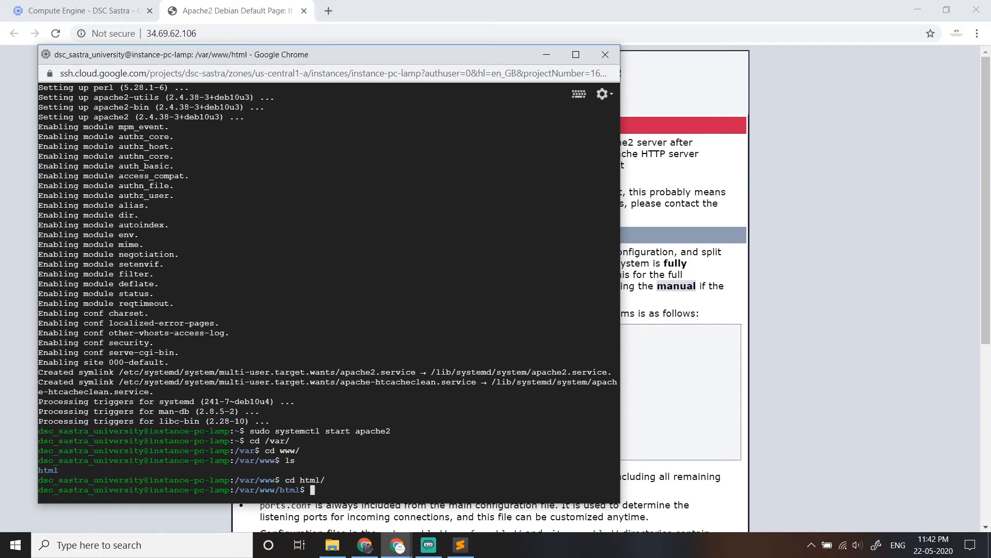
{"action": "type", "text": "ls"}
{"action": "key", "text": "Return"}
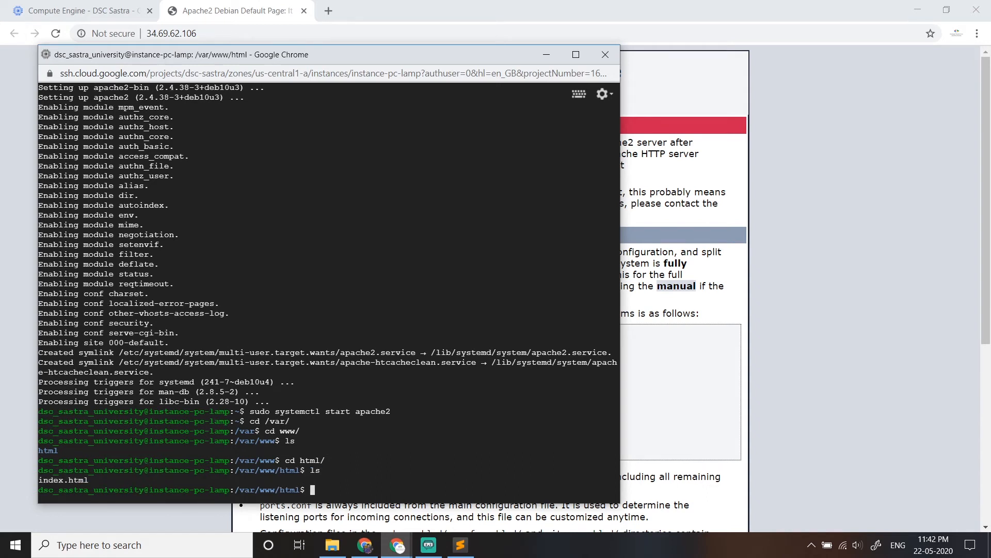
- Delete Apache's default page by running sudo rm index.html
{"action": "type", "text": "sudo rm index.html"}
{"action": "key", "text": "Return"}
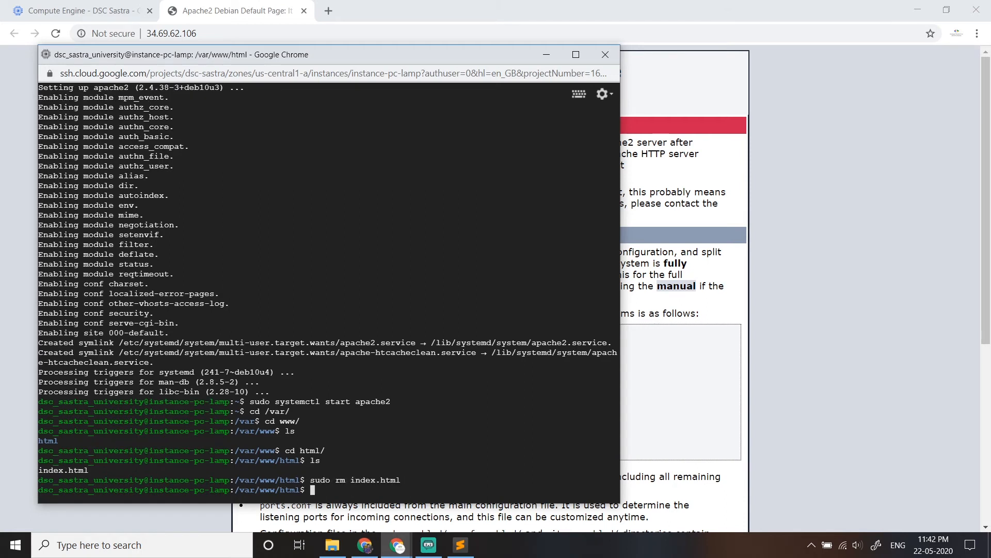
- Open a new file named index.php in /var/www/html with sudo nano
{"action": "type", "text": "sudo nano index.php"}
{"action": "left_click", "coordinate": [707, 177]}
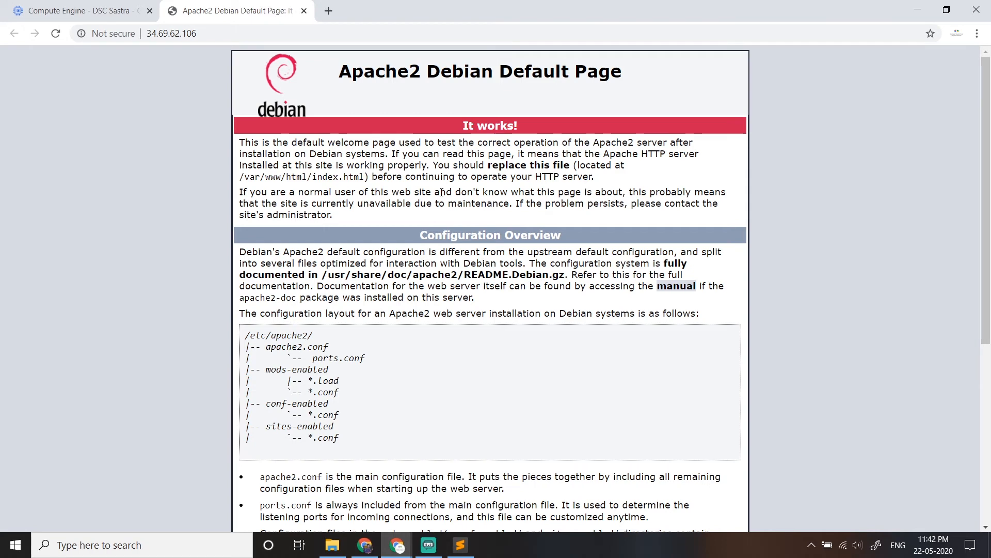
{"action": "key", "text": "alt+Tab"}
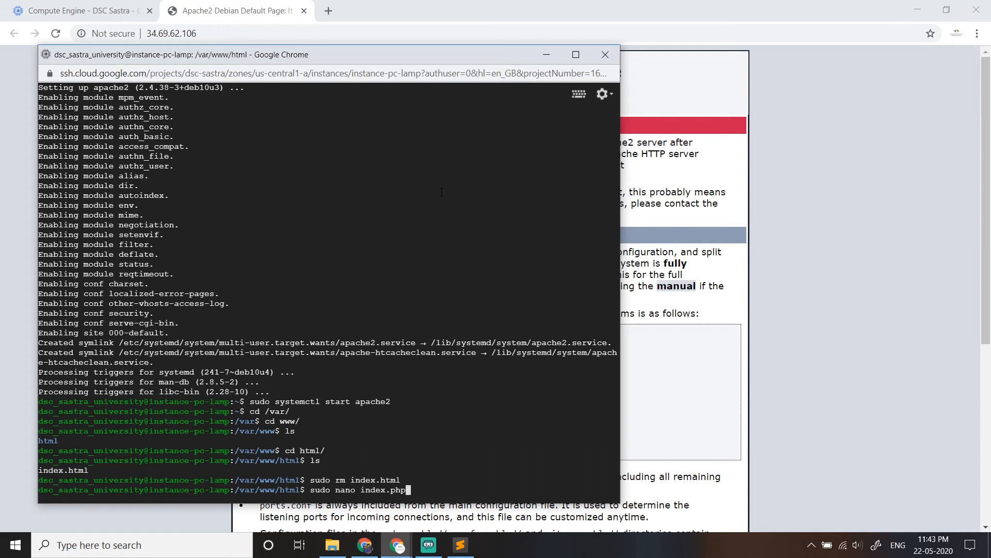
{"action": "key", "text": "Return"}
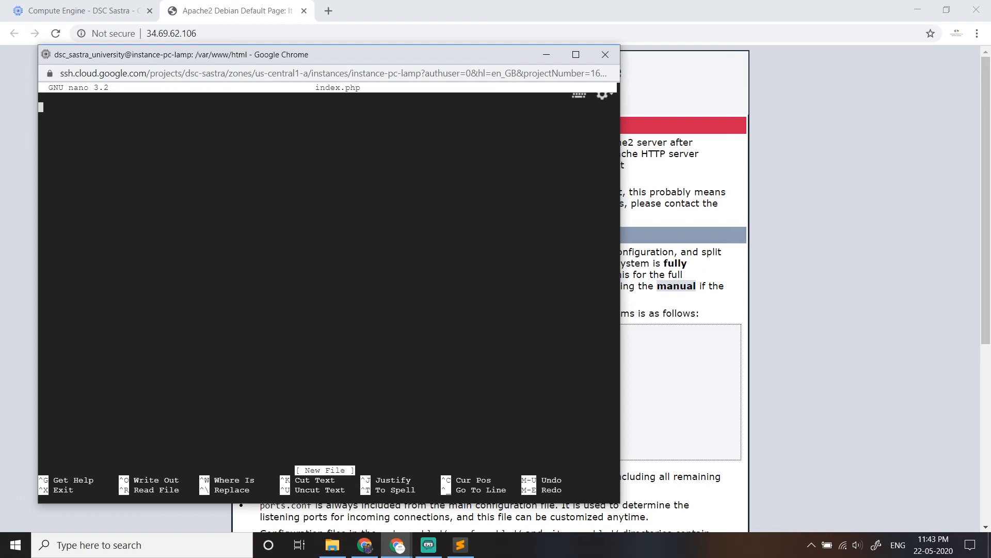
- Paste the copied PHP code into index.php, save the file and exit nano
{"action": "key", "text": "ctrl+v"}
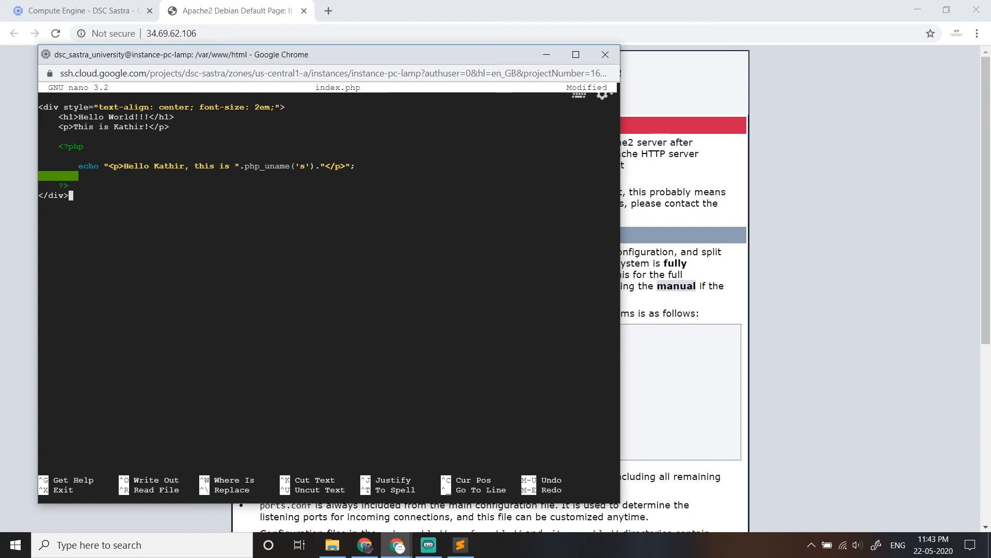
{"action": "key", "text": "ctrl+o"}
{"action": "key", "text": "Return"}
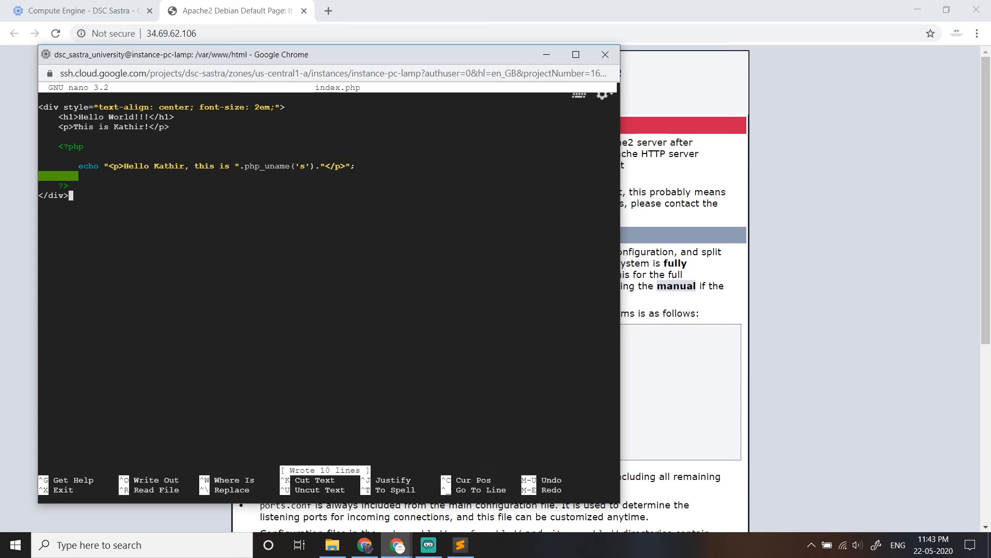
{"action": "key", "text": "ctrl+x"}
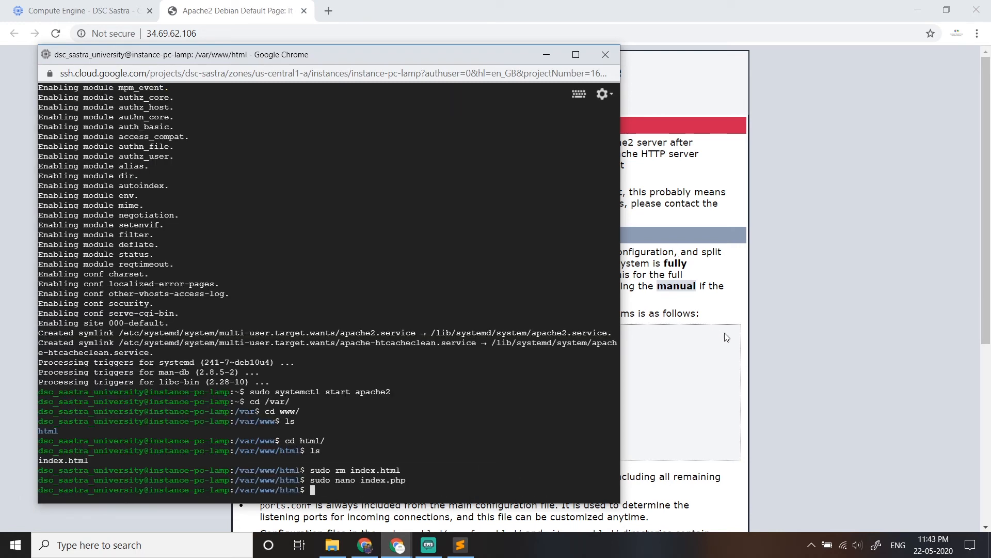
- Reload the instance's web page in the browser and examine how the php_uname line is rendered
{"action": "left_click", "coordinate": [757, 365]}
{"action": "left_click", "coordinate": [57, 35]}
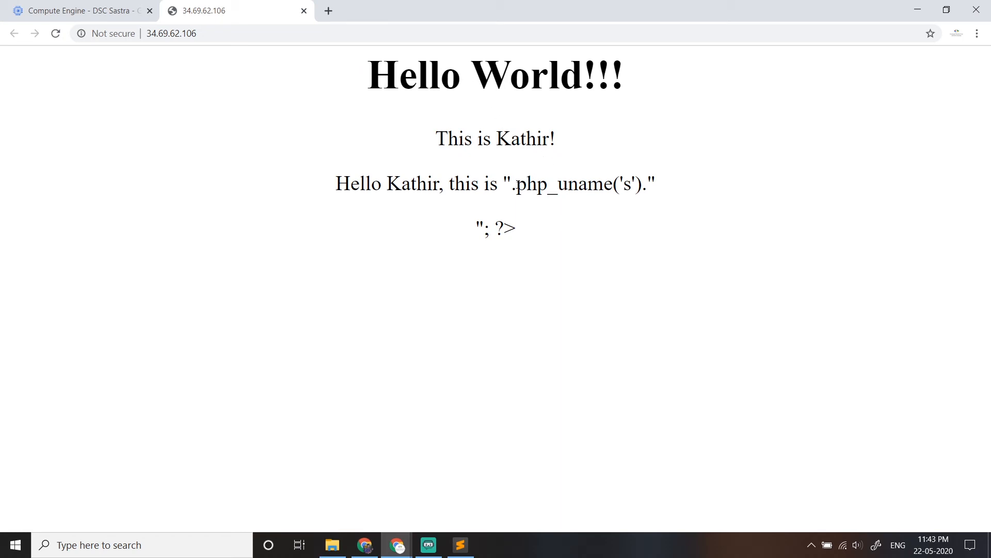
{"action": "left_click_drag", "start_coordinate": [517, 184], "coordinate": [649, 190]}
{"action": "left_click", "coordinate": [570, 239]}
{"action": "left_click_drag", "start_coordinate": [516, 184], "coordinate": [647, 191]}
{"action": "left_click", "coordinate": [487, 268]}
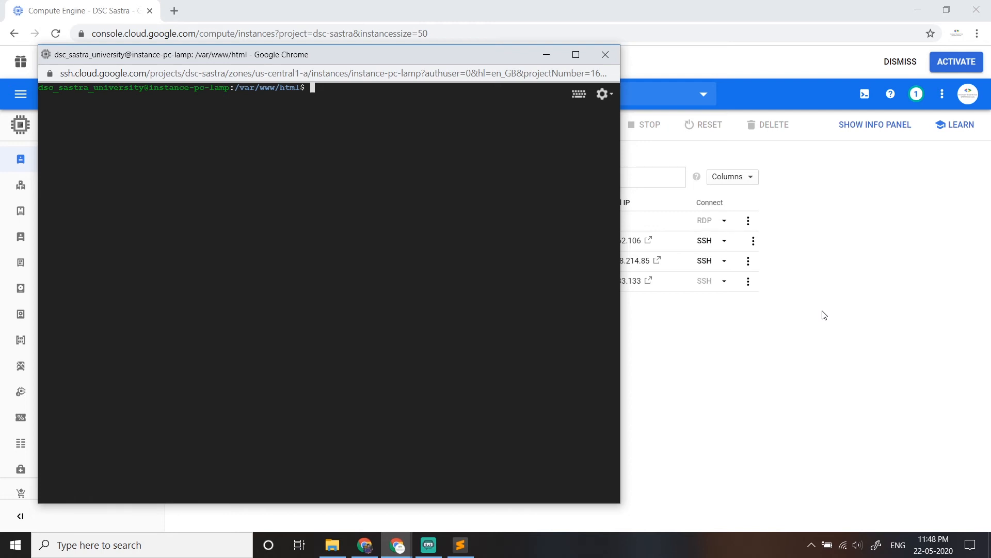
- Install PHP on the instance by running sudo apt-get install php in the SSH terminal
{"action": "type", "text": "sudo apt-get install php"}
{"action": "key", "text": "Return"}
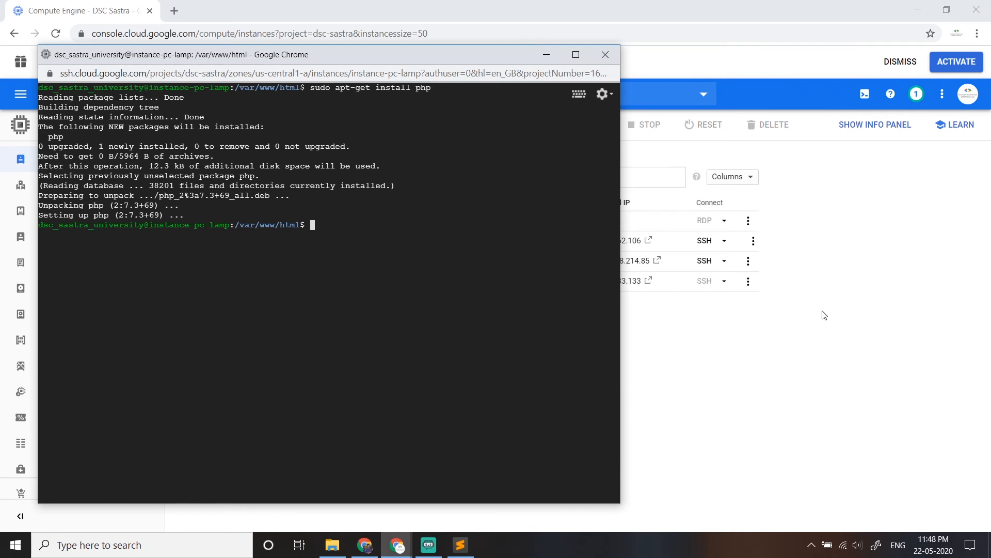
- Open the external IP of instance-pc-lamp from the VM instances list and check the PHP output on the page
{"action": "left_click", "coordinate": [686, 351]}
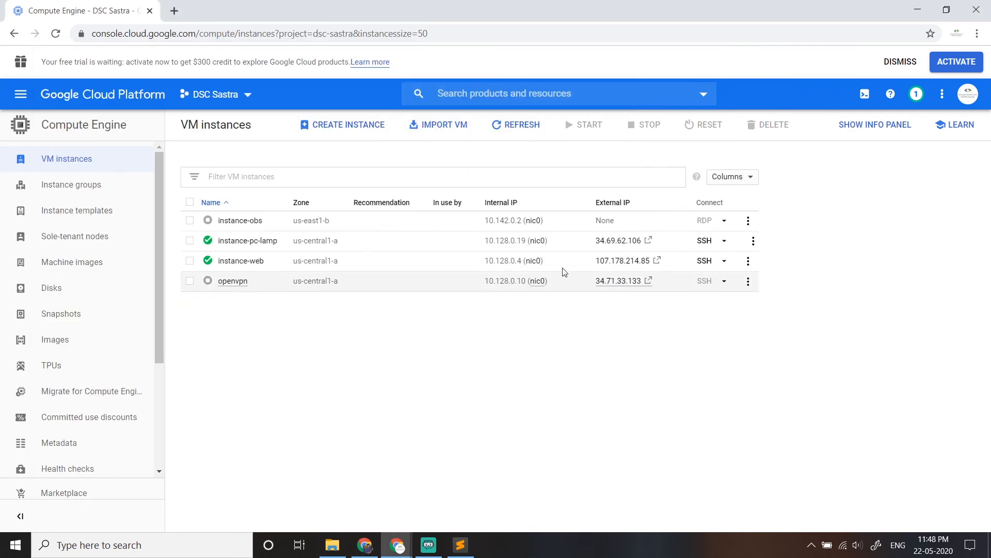
{"action": "left_click", "coordinate": [613, 241]}
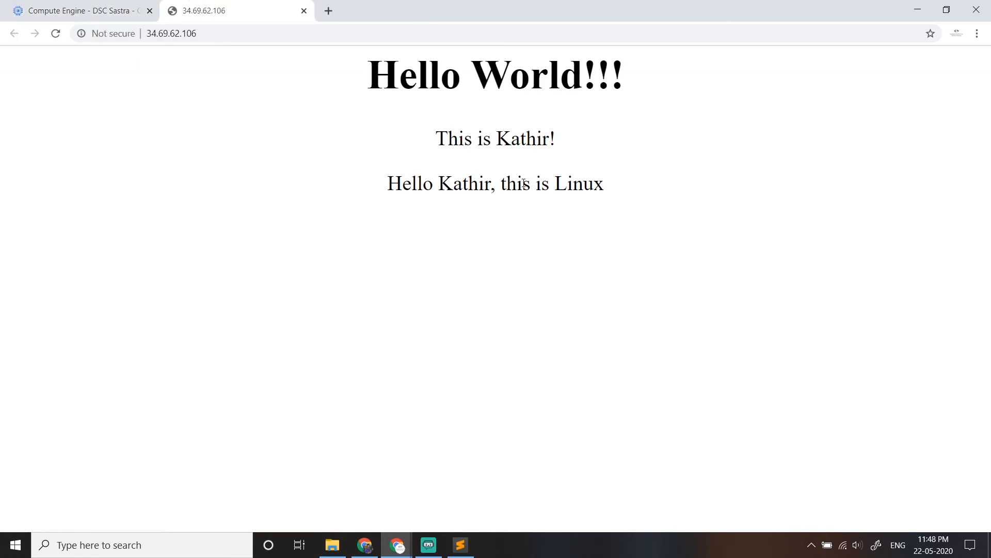
{"action": "left_click_drag", "start_coordinate": [550, 184], "coordinate": [642, 191]}
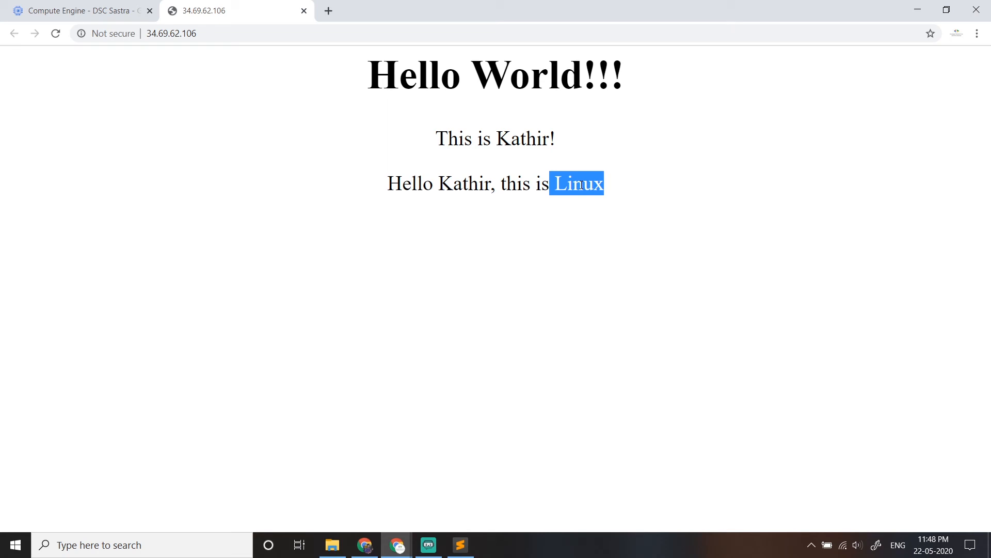
{"action": "left_click", "coordinate": [621, 230]}
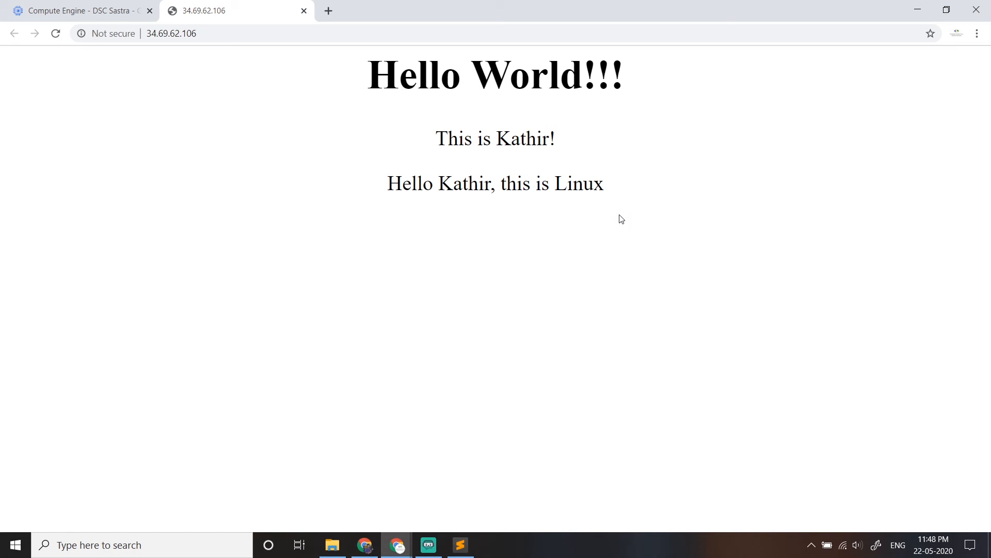
{"action": "left_click", "coordinate": [224, 32]}
- Delete instance-pc-lamp from the VM instances list and confirm the deletion along with its boot disk
{"action": "left_click", "coordinate": [93, 8]}
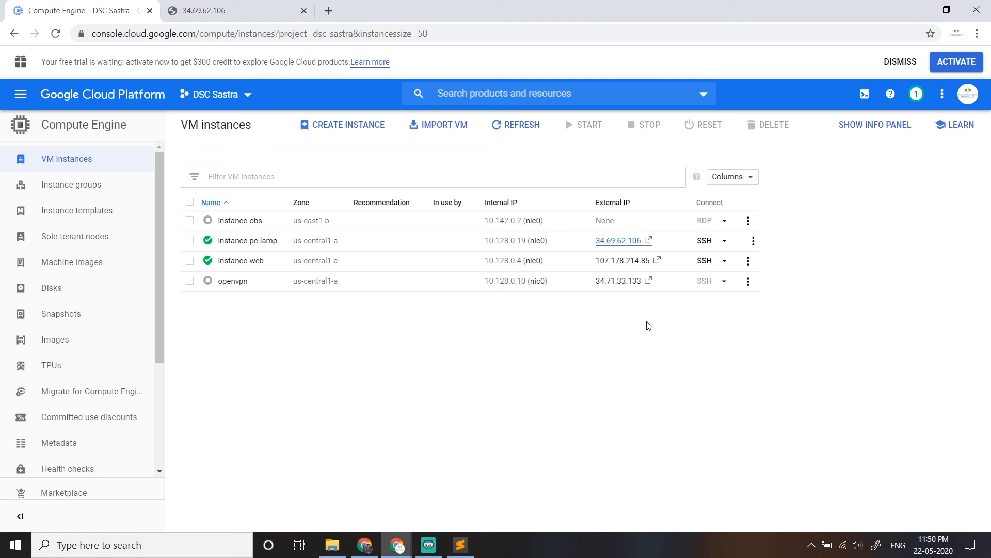
{"action": "left_click", "coordinate": [189, 243]}
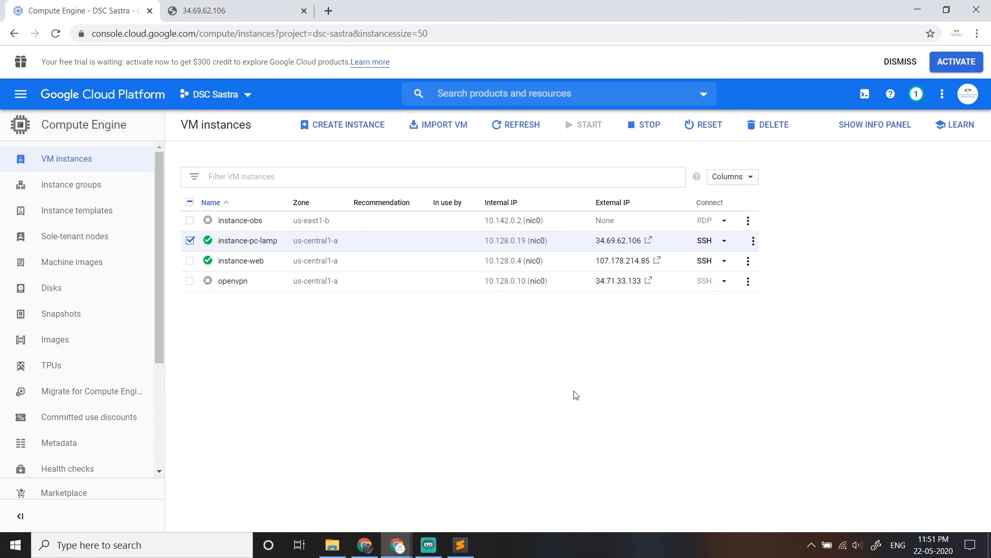
{"action": "left_click", "coordinate": [754, 241]}
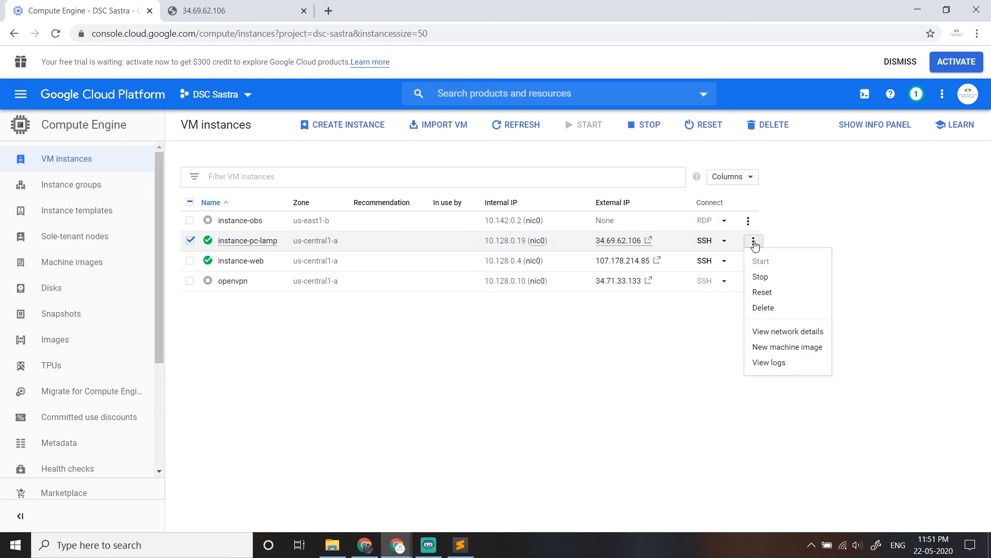
{"action": "left_click", "coordinate": [764, 308]}
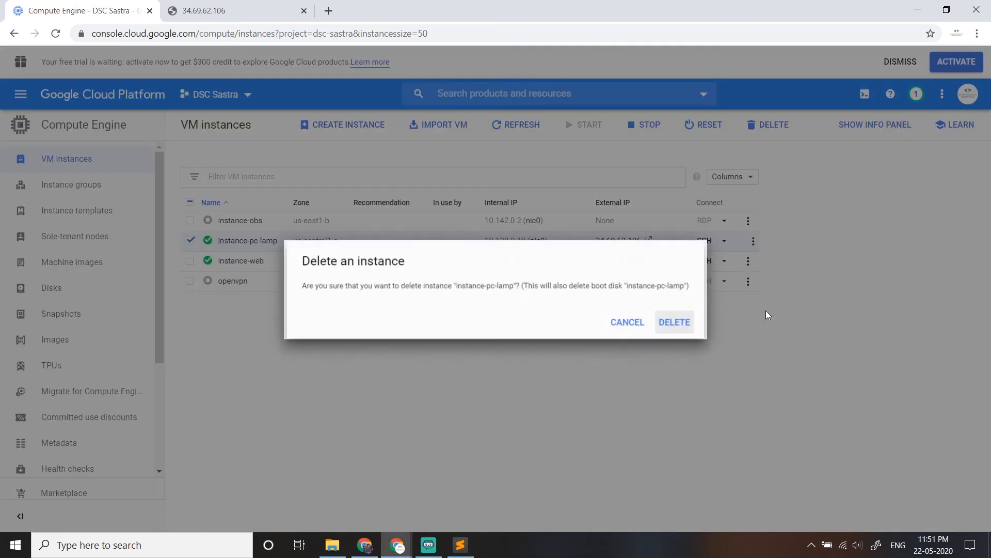
{"action": "left_click", "coordinate": [685, 329]}
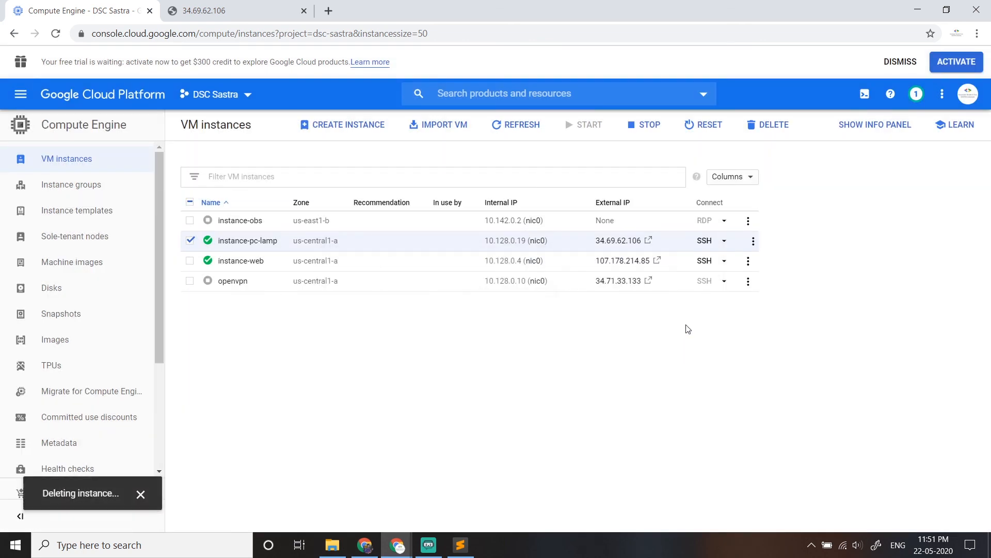